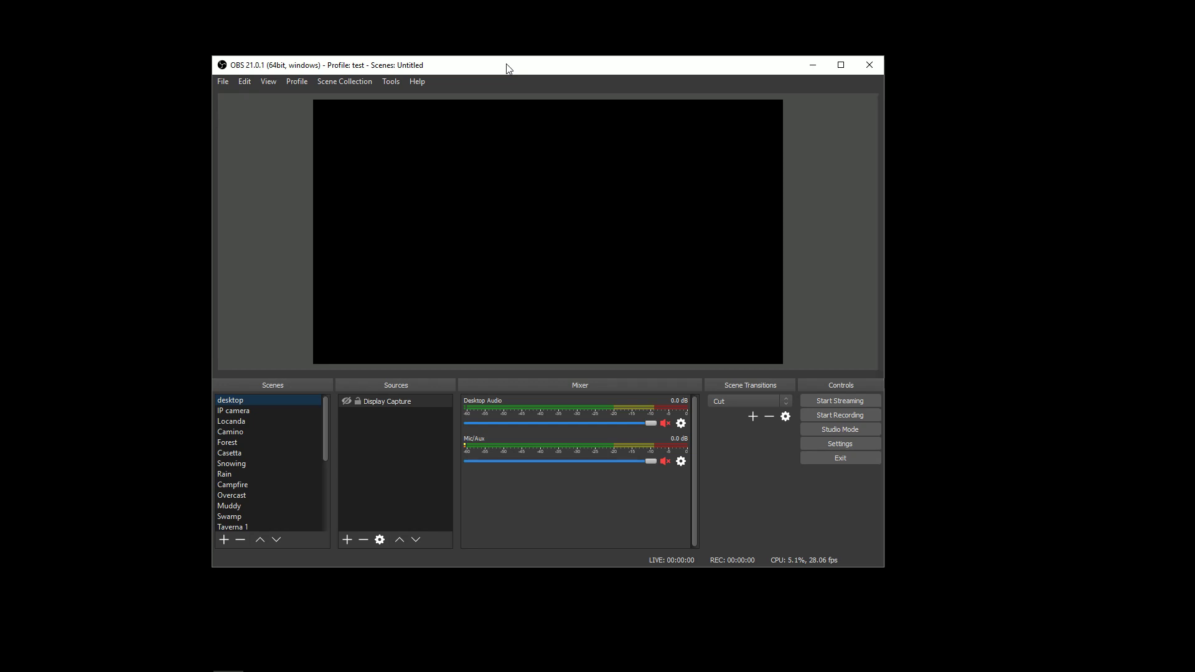
Look over the OBS VirtualCam settings from the Tools menu, repositioning the window before closing it.
left_click(390, 81)
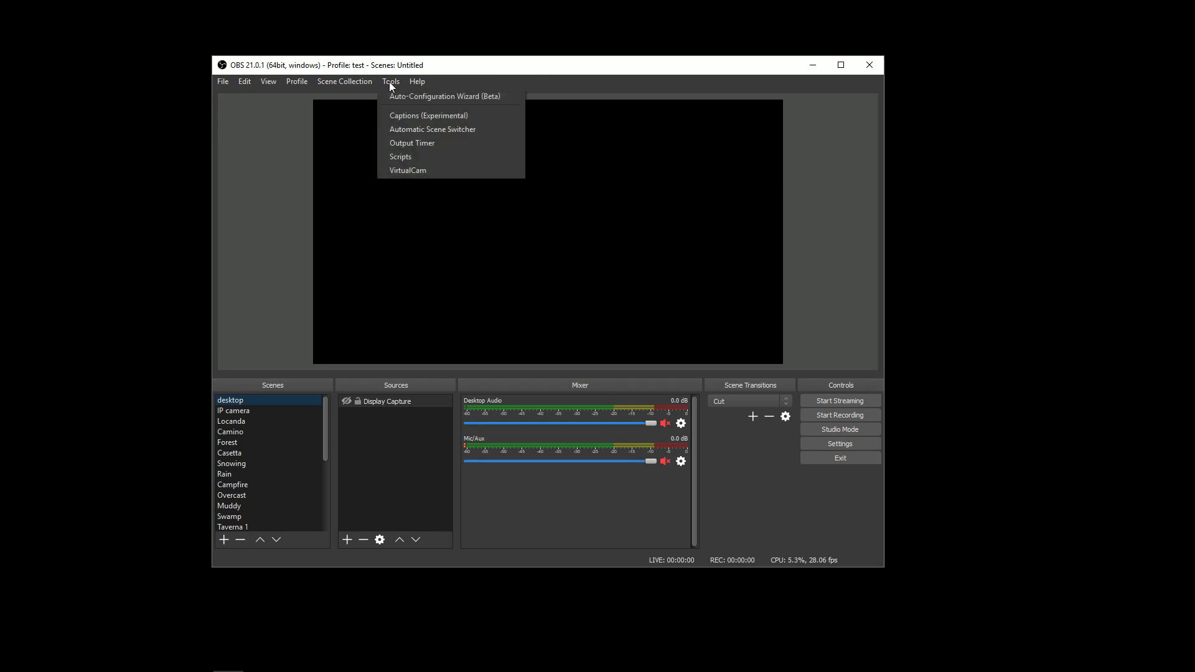
left_click(421, 174)
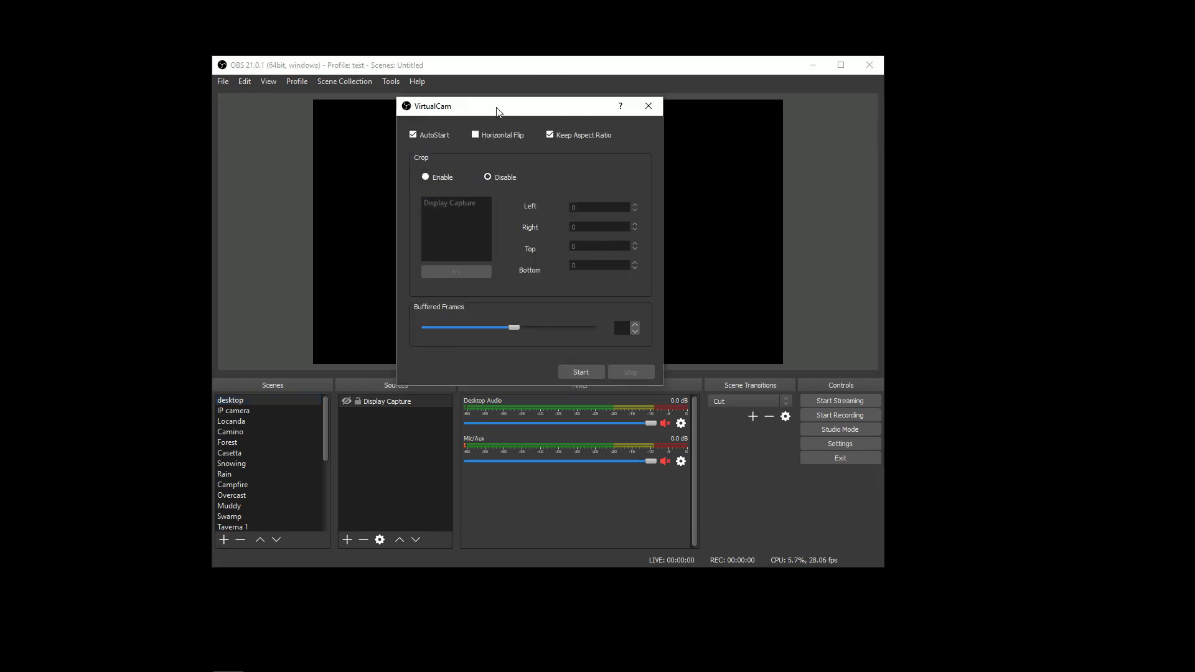
left_click_drag(496, 112, 545, 128)
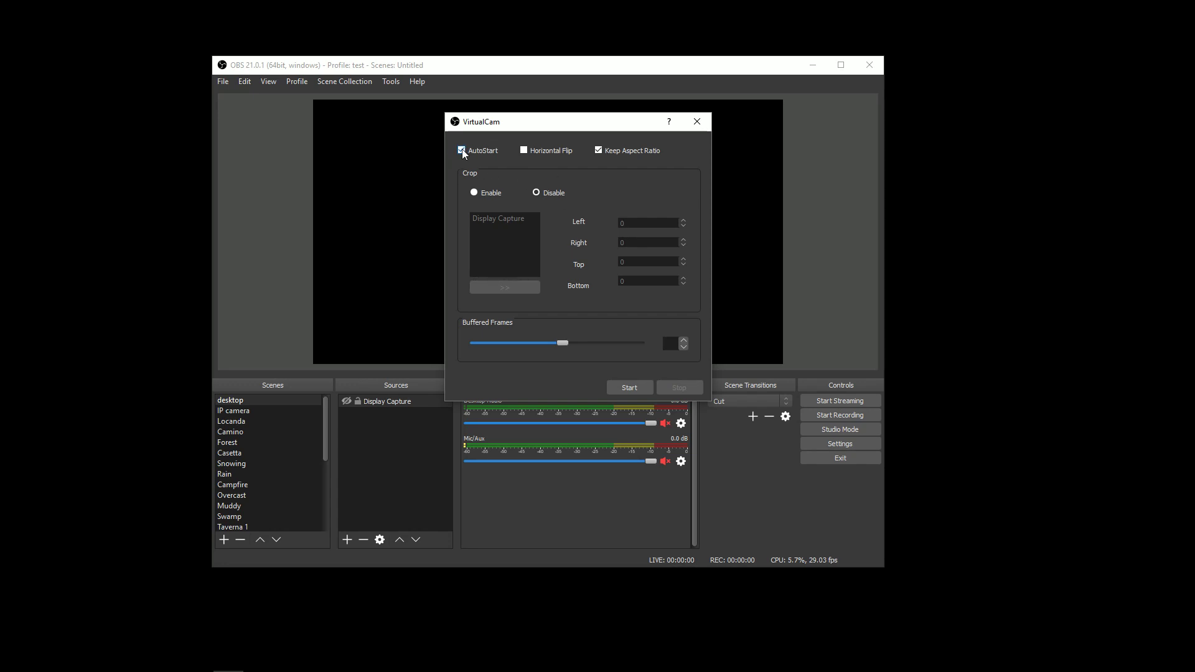
left_click_drag(539, 129, 480, 136)
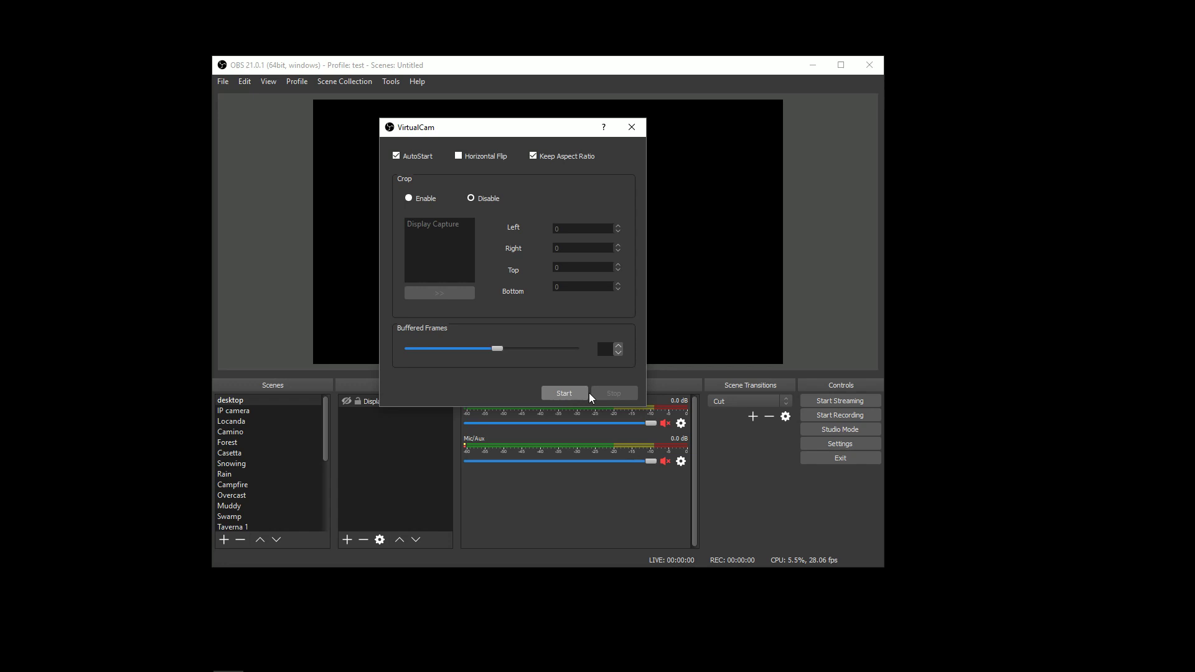
left_click(631, 127)
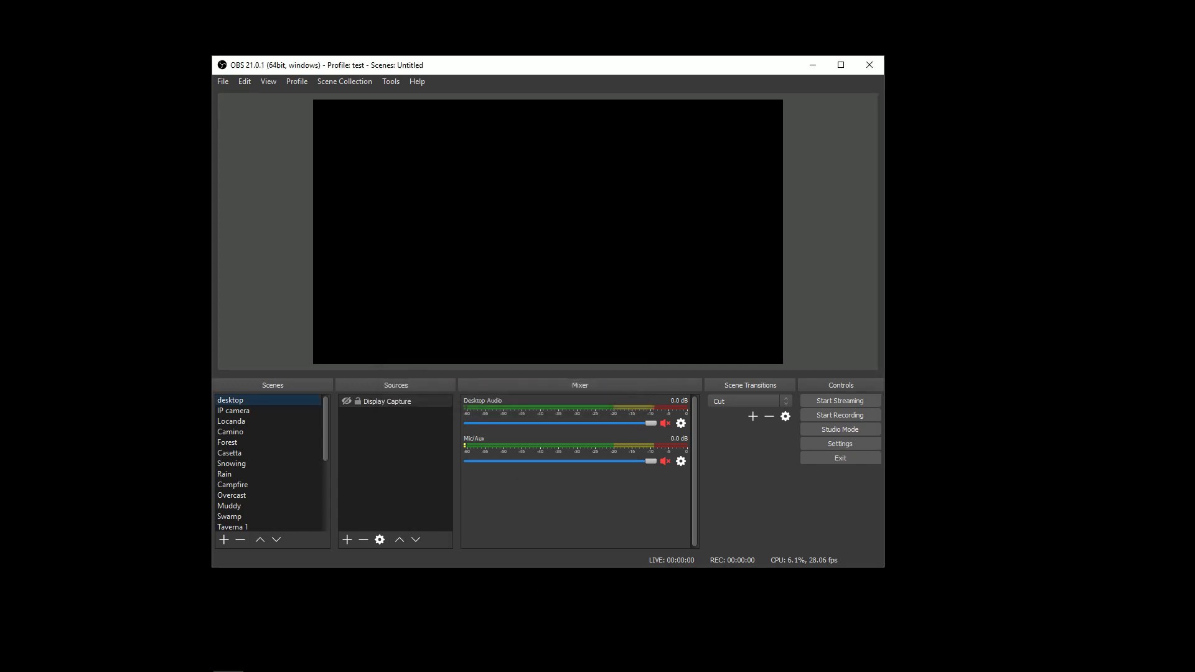
On the Roll20 game page, pick OBS-Camera from the Video Input Source dropdown.
left_click(167, 661)
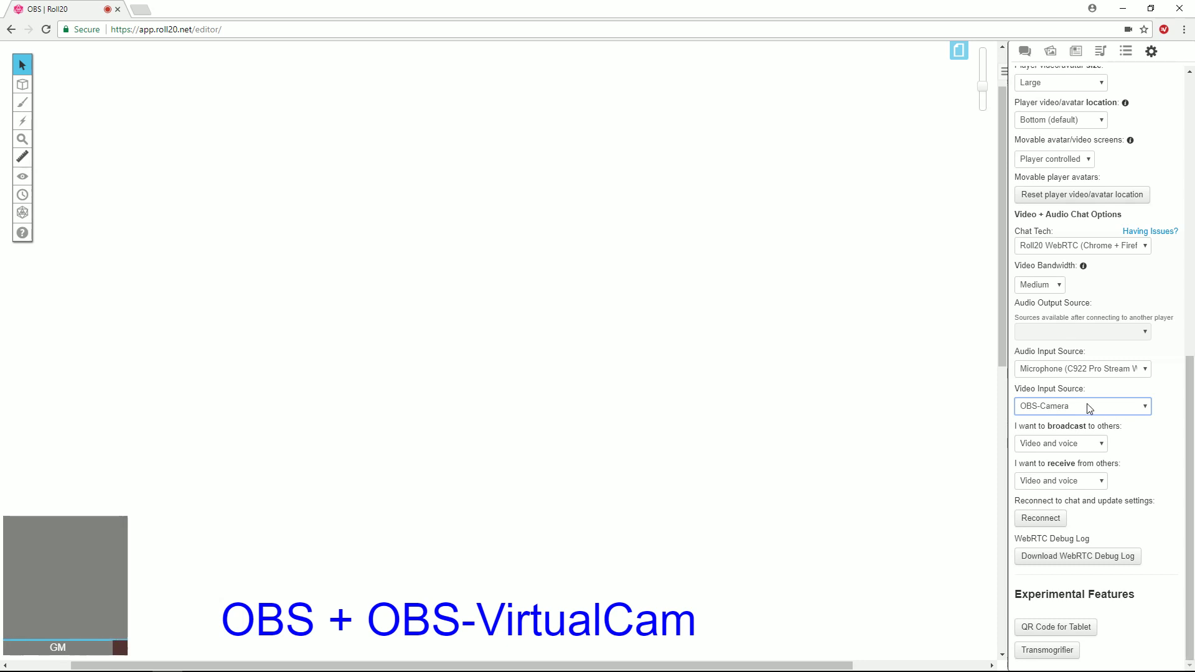
left_click(1056, 410)
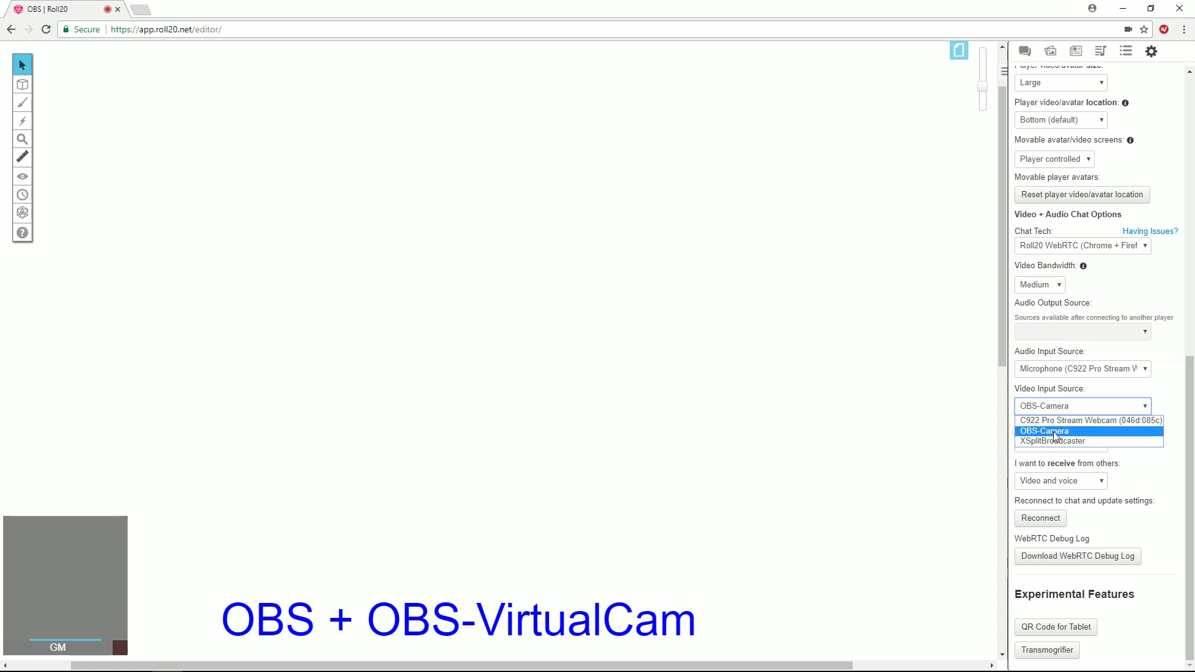
left_click(1056, 431)
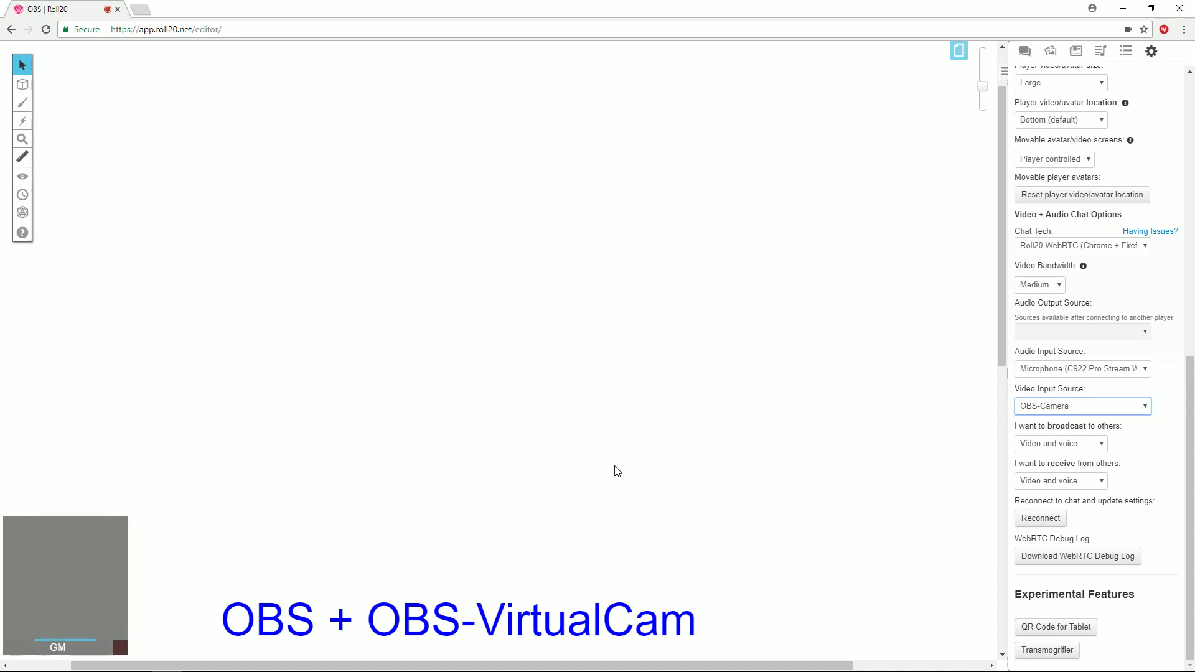
mouse_move(56, 541)
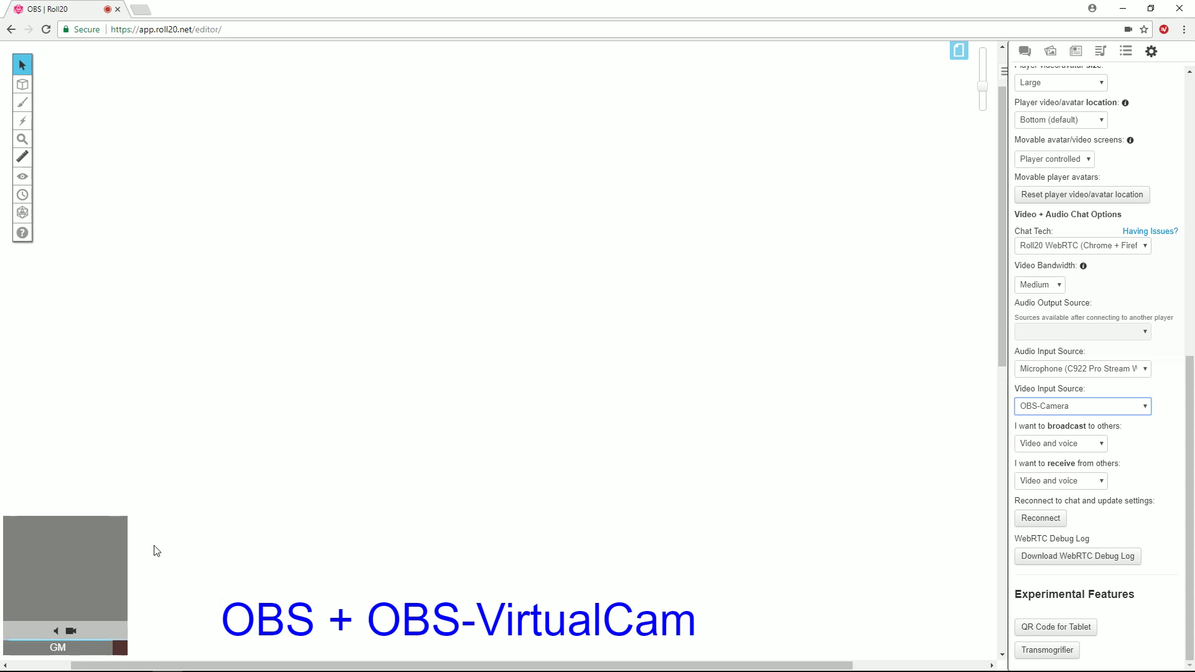
mouse_move(487, 668)
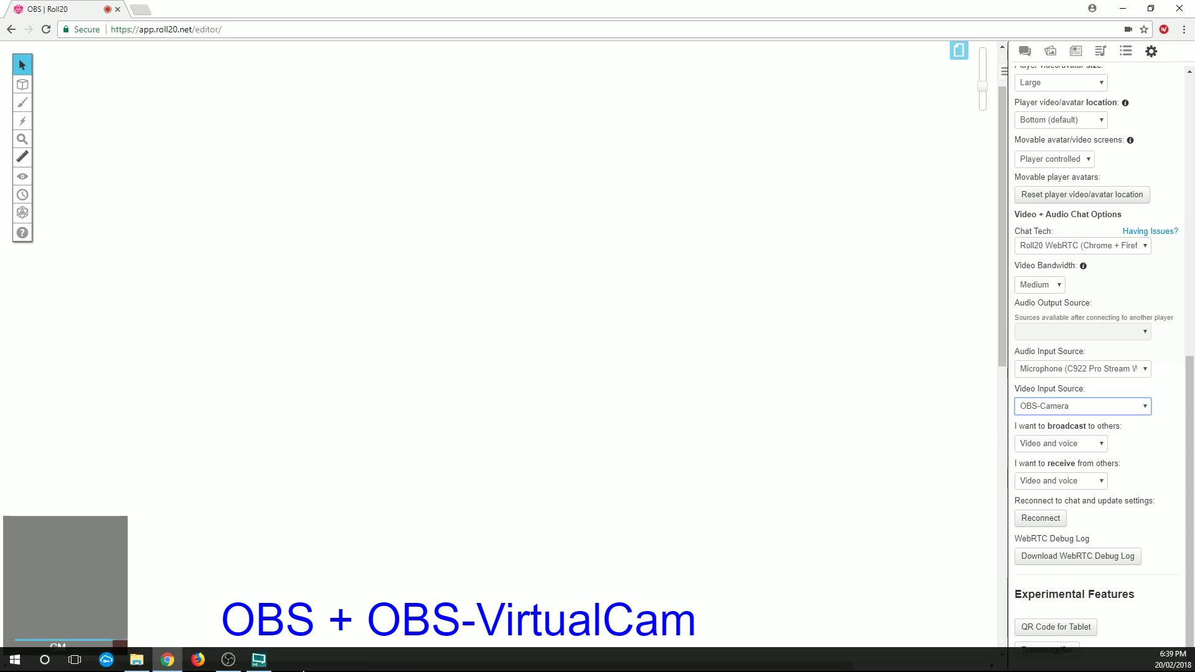
Start the OBS VirtualCam output from Tools > VirtualCam and close the dialog.
left_click(230, 663)
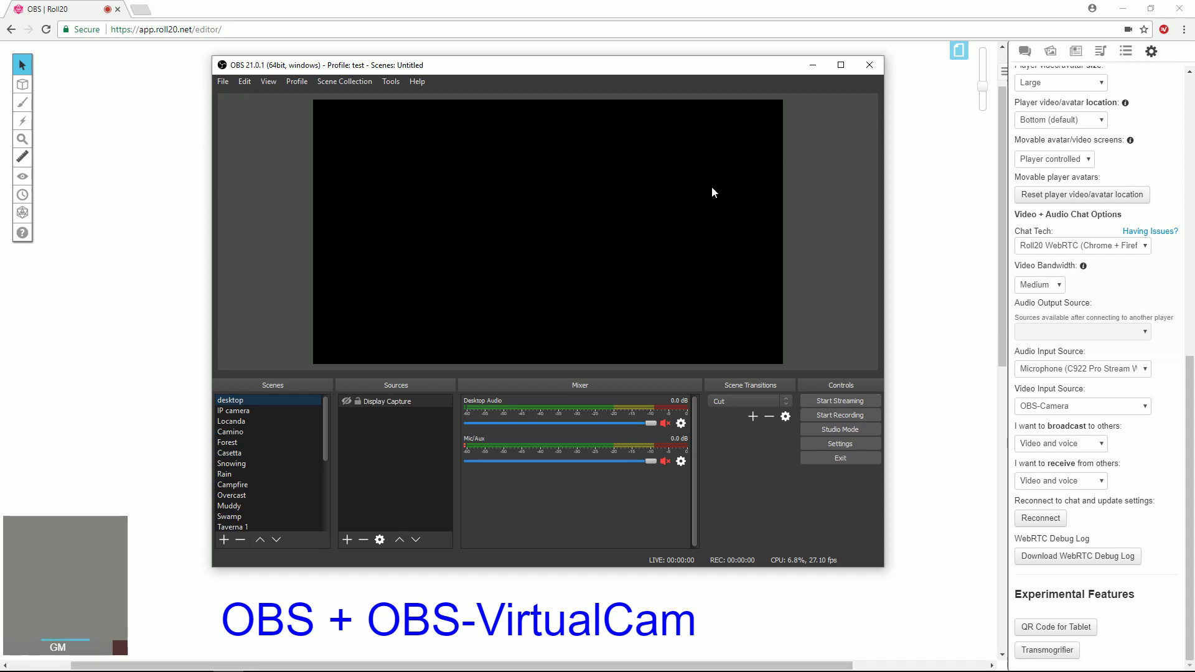
left_click(387, 84)
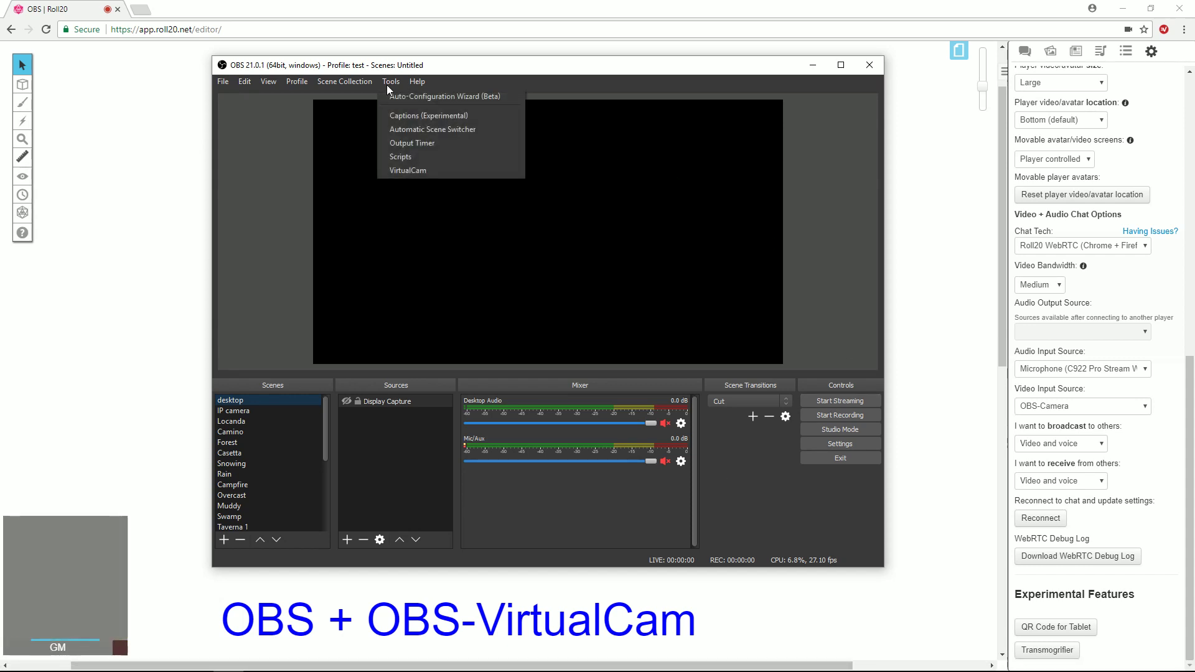
left_click(399, 172)
left_click(564, 393)
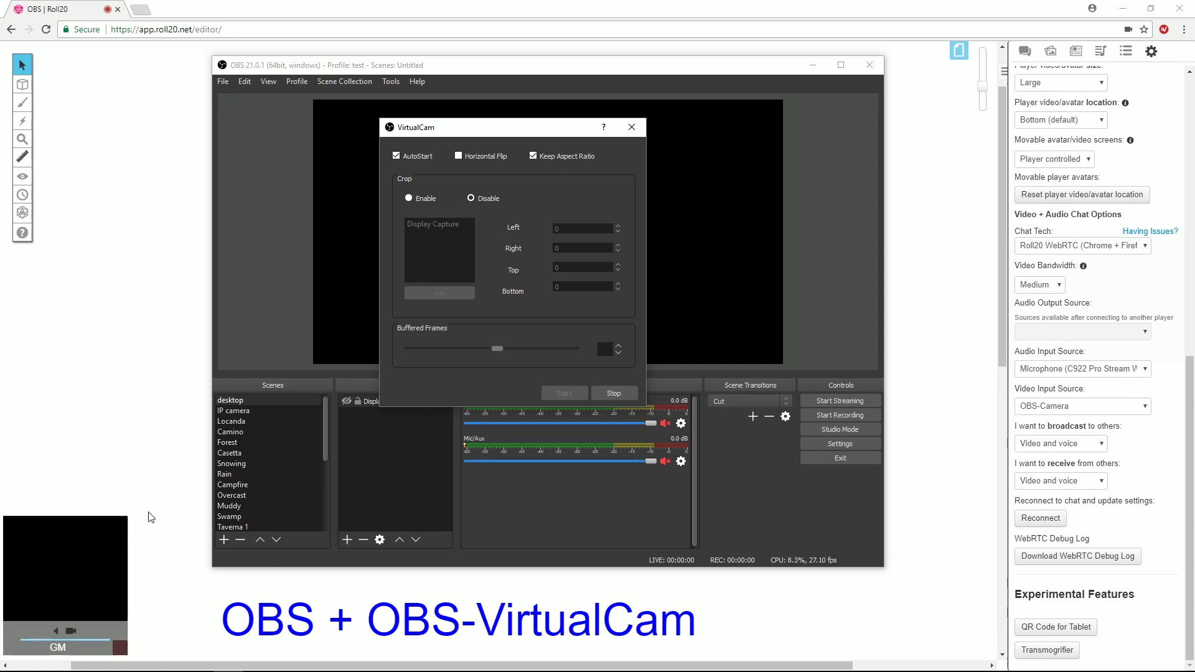
left_click(632, 127)
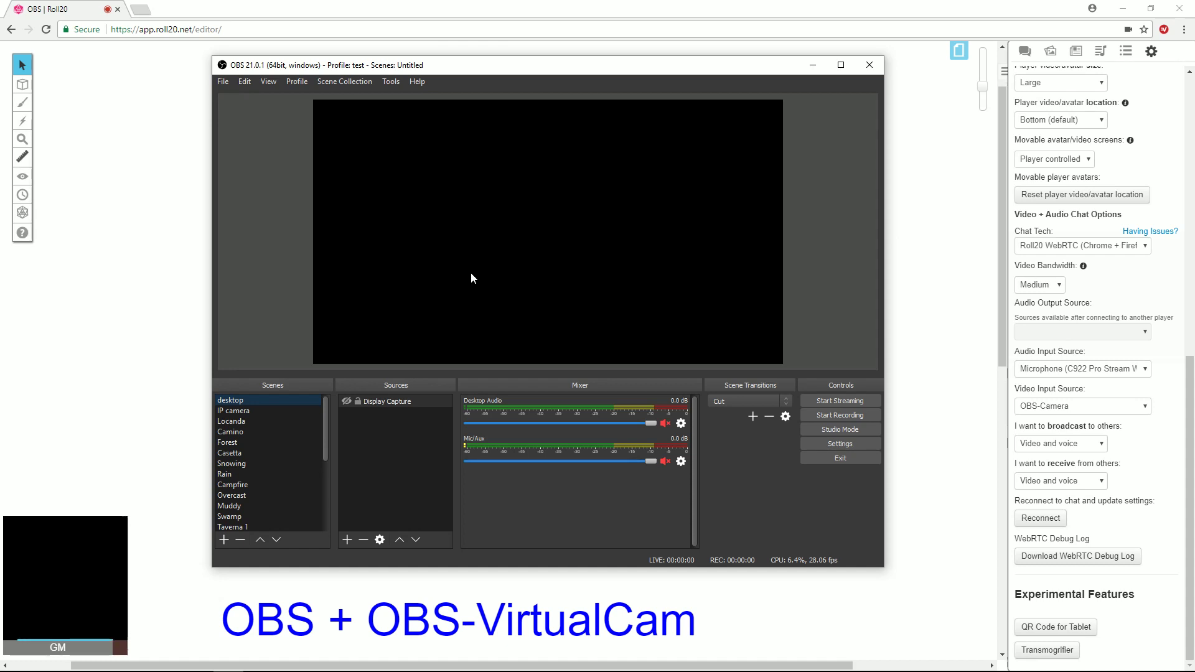
Select the Boat scene and make the C922 F webcam source visible over the boat.
left_click_drag(327, 418, 320, 493)
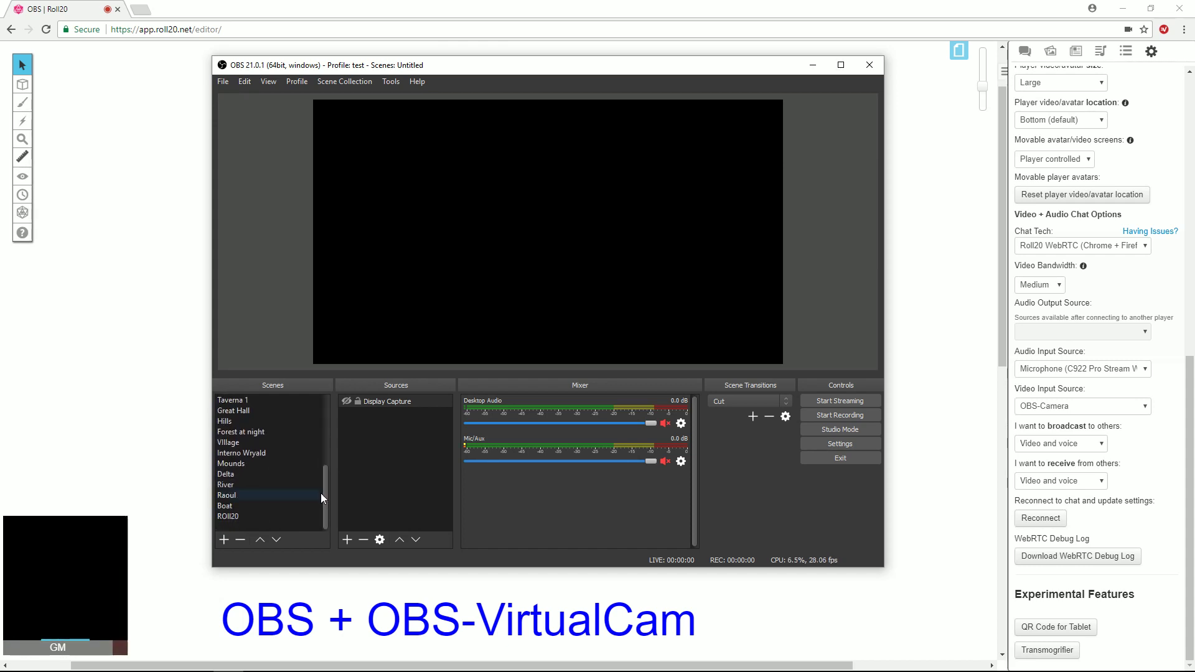
left_click(229, 503)
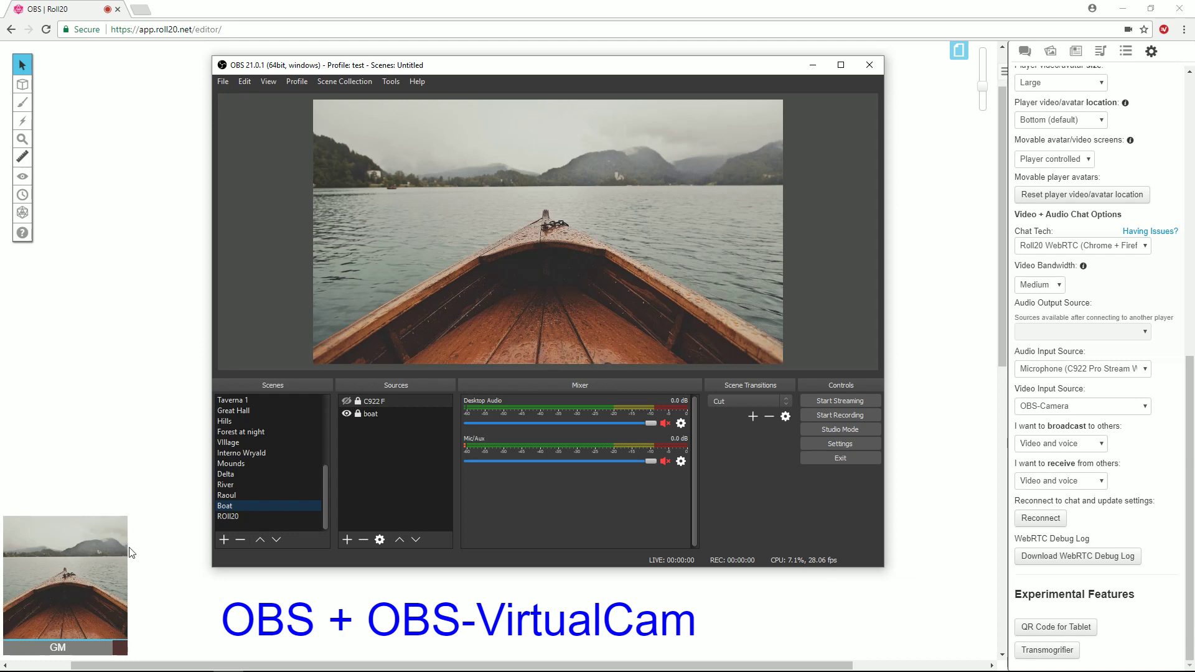
mouse_move(83, 546)
left_click(404, 401)
left_click(344, 403)
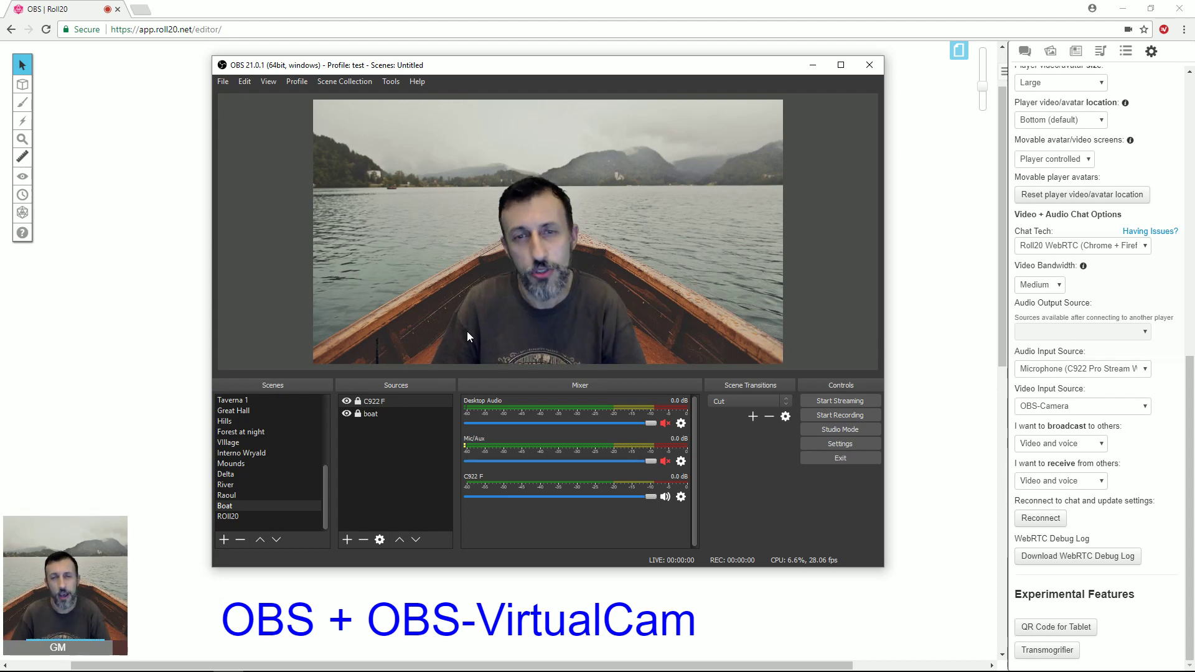
right_click(379, 401)
left_click(407, 381)
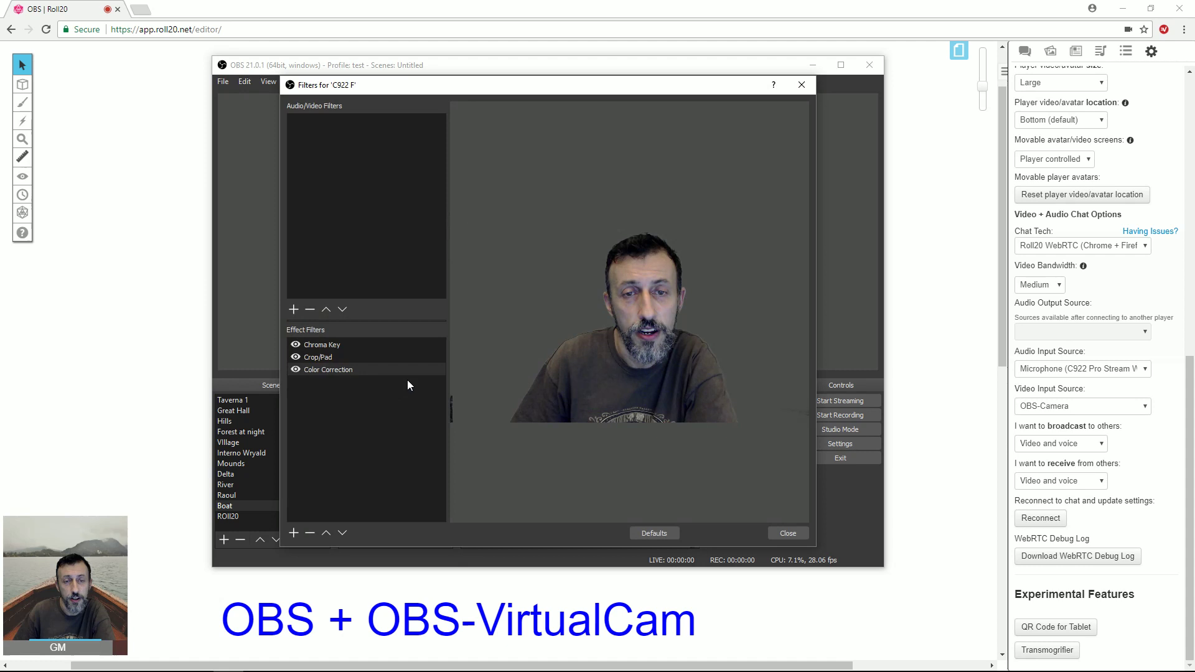
left_click(338, 345)
left_click(296, 346)
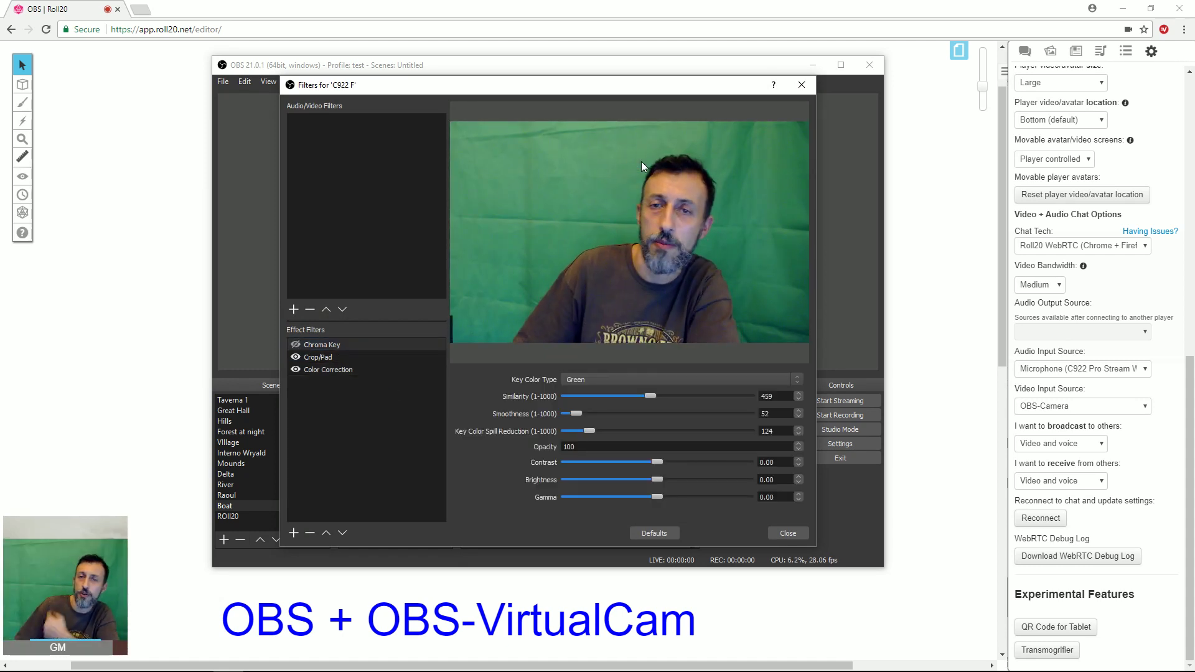
left_click(297, 345)
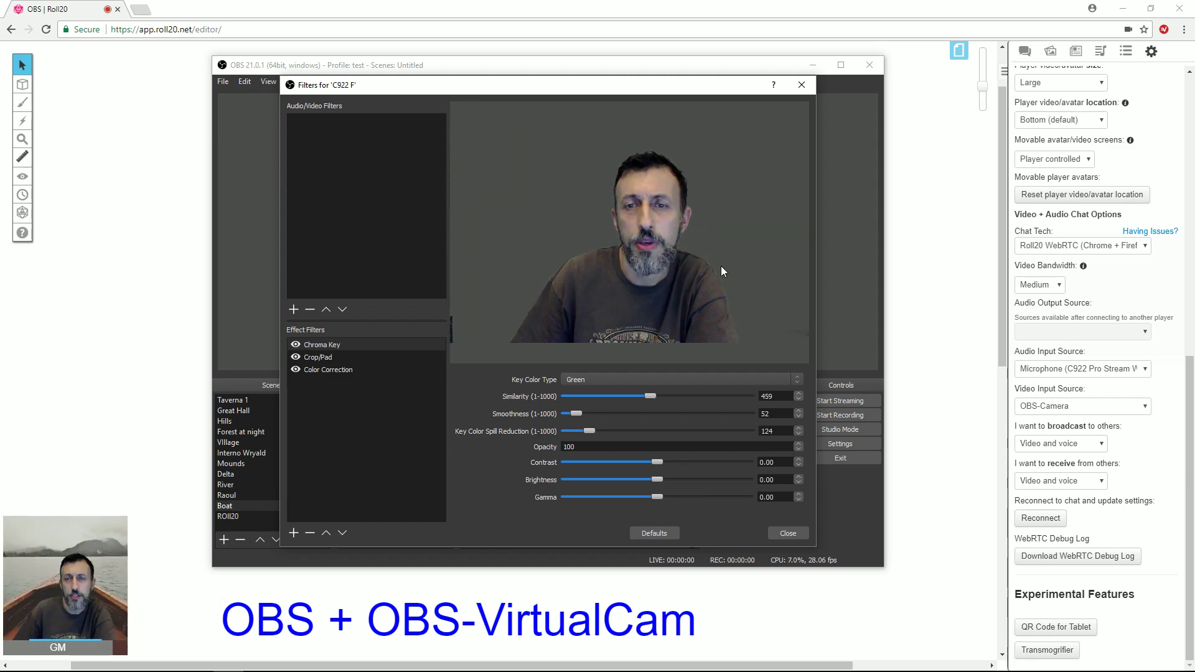
left_click(789, 533)
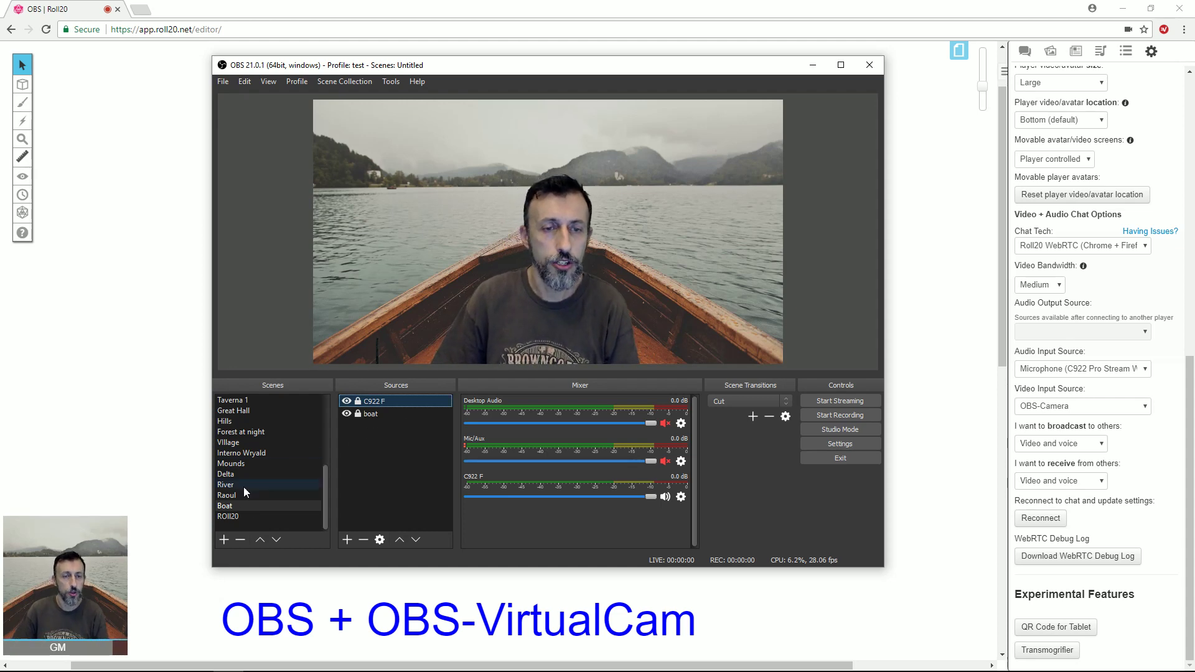
Select Village, hide its C922 F webcam source, and turn on Studio Mode.
left_click(248, 443)
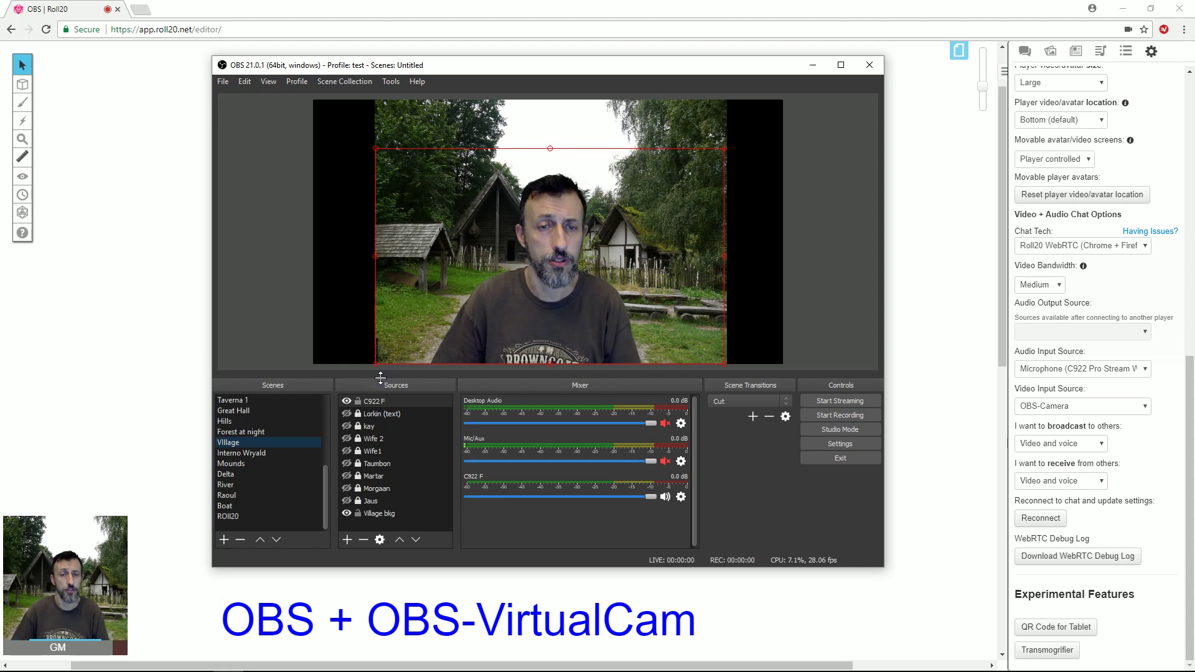
left_click(347, 400)
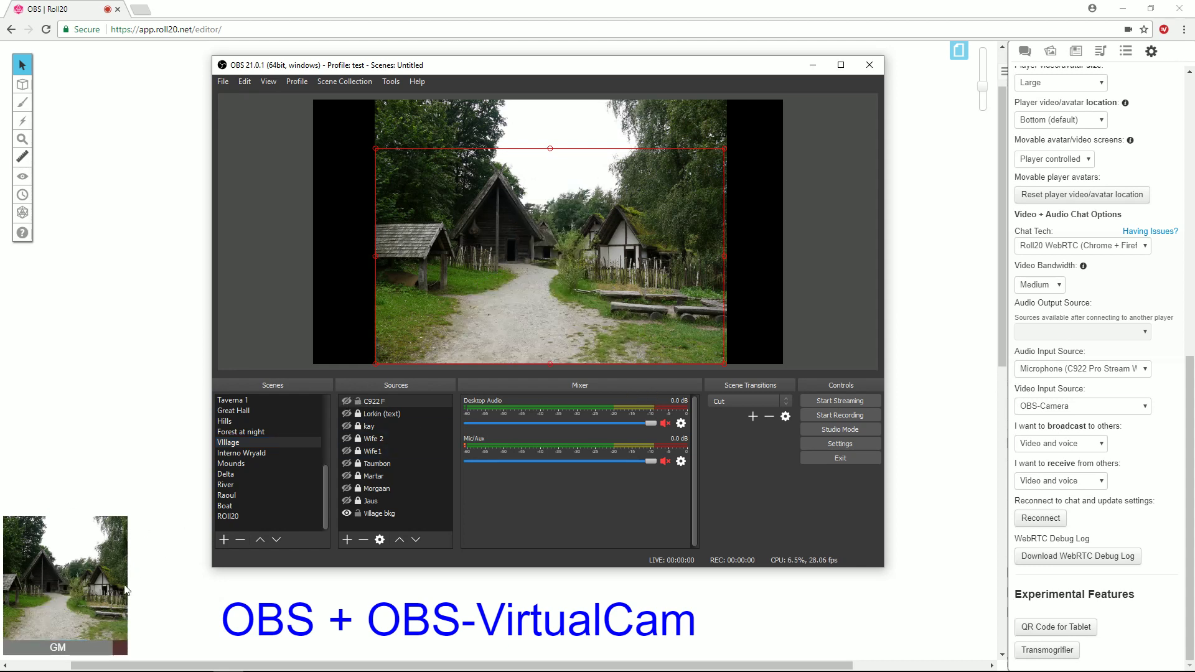
left_click(844, 432)
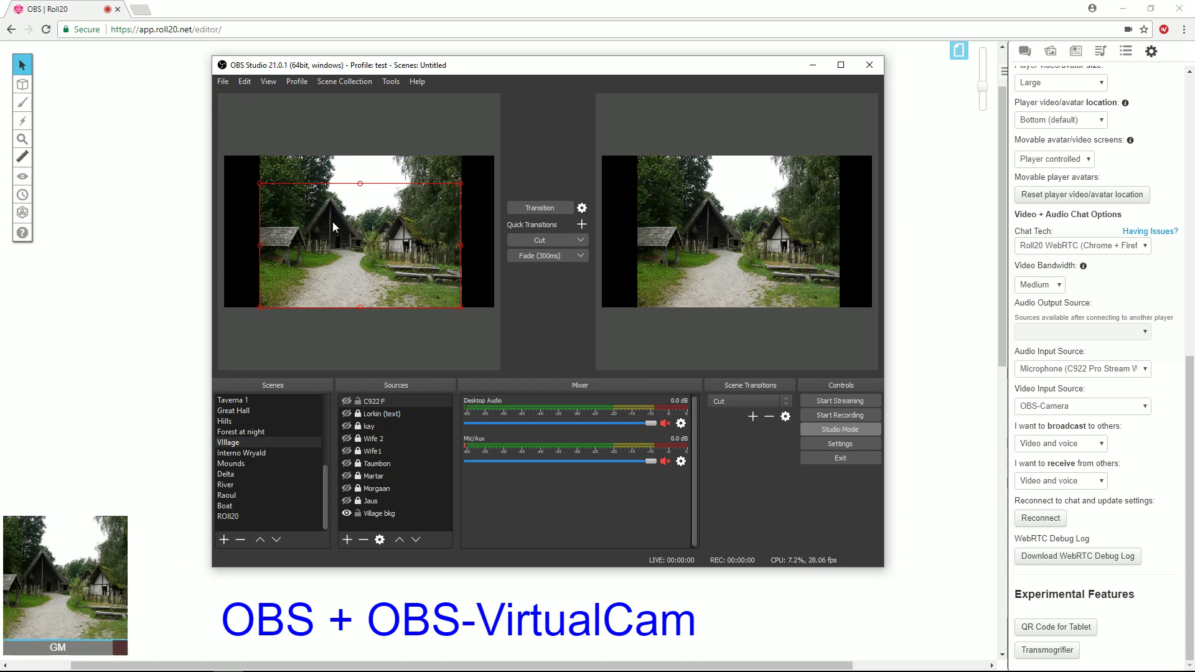
Preview the Taverna 1 scene and transition it live, then nudge the OBS window.
left_click_drag(327, 486, 332, 435)
scroll(333, 434, "down", 1)
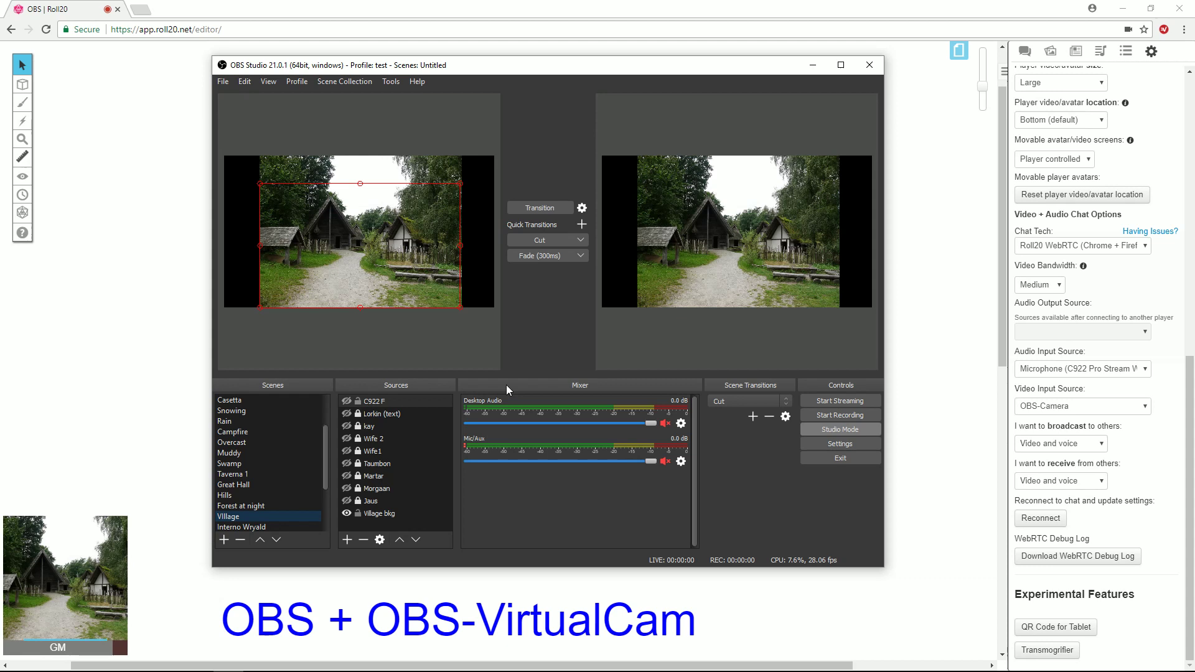
left_click(245, 475)
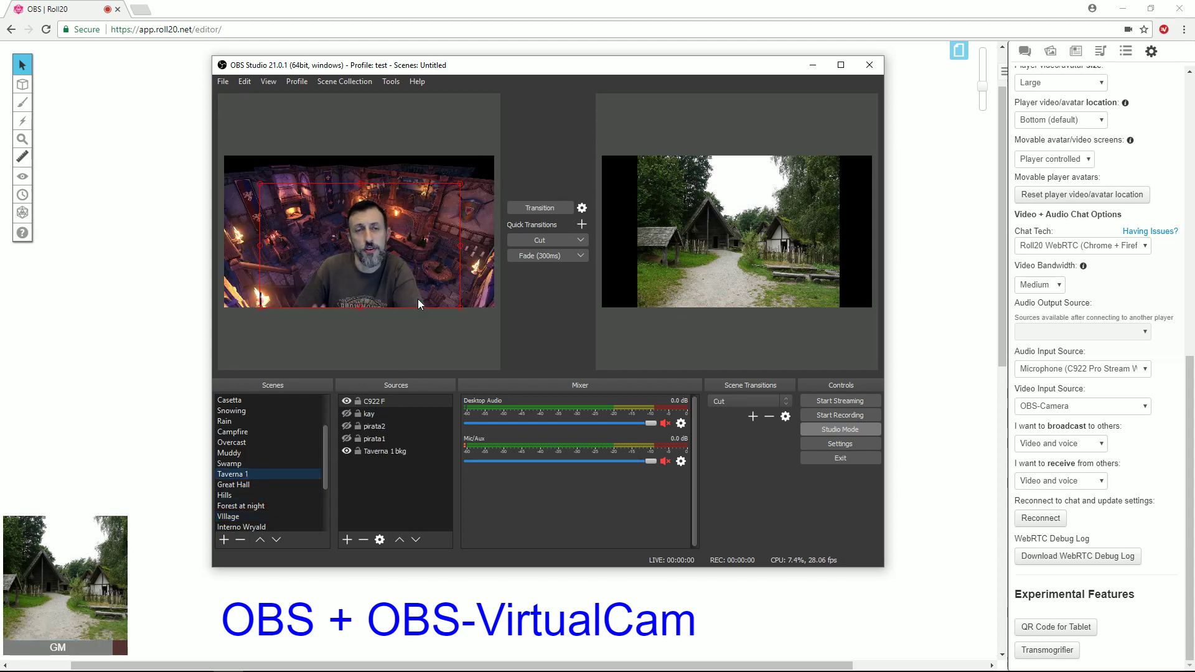
left_click(558, 208)
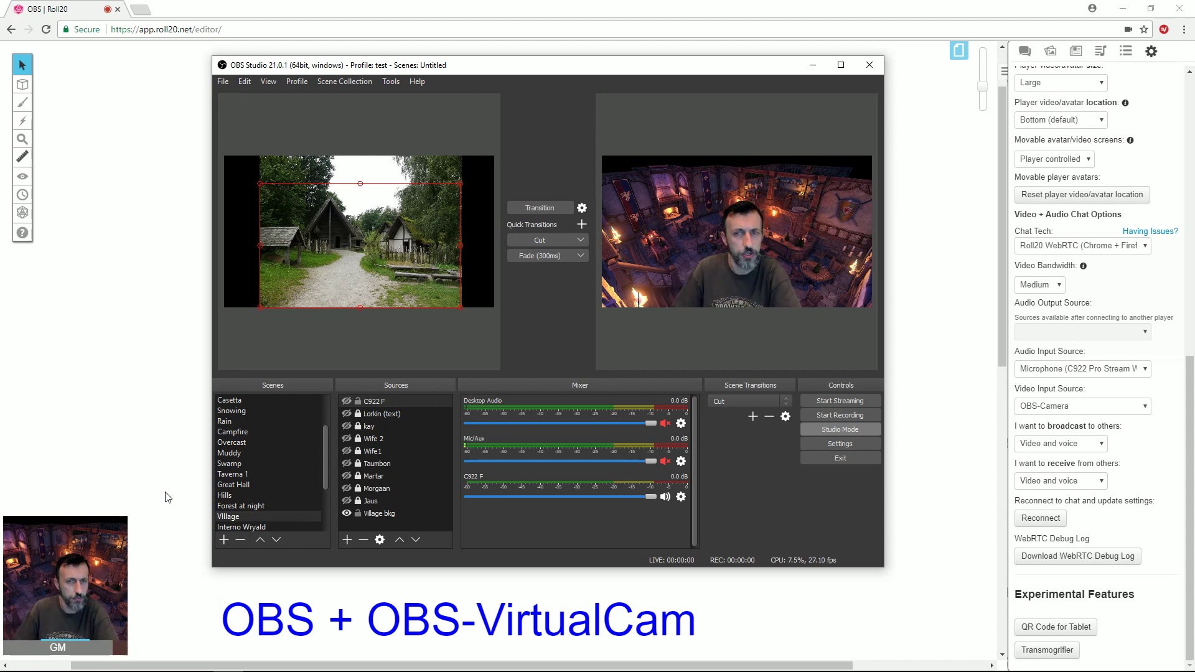
left_click_drag(542, 72, 569, 68)
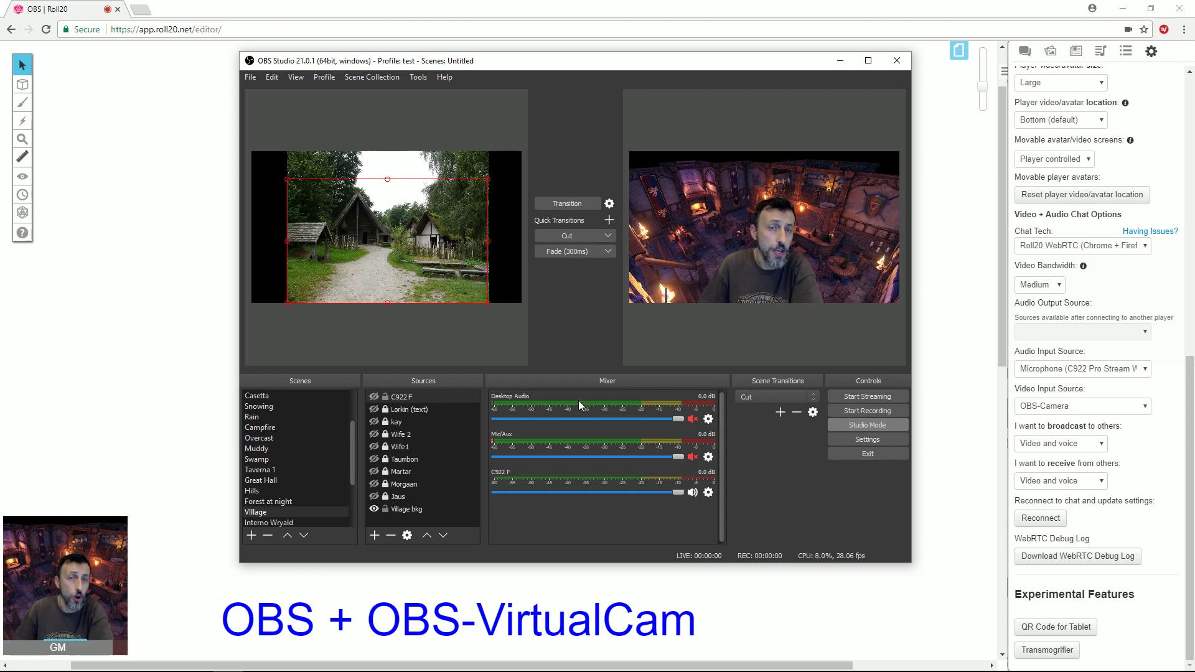
mouse_move(114, 547)
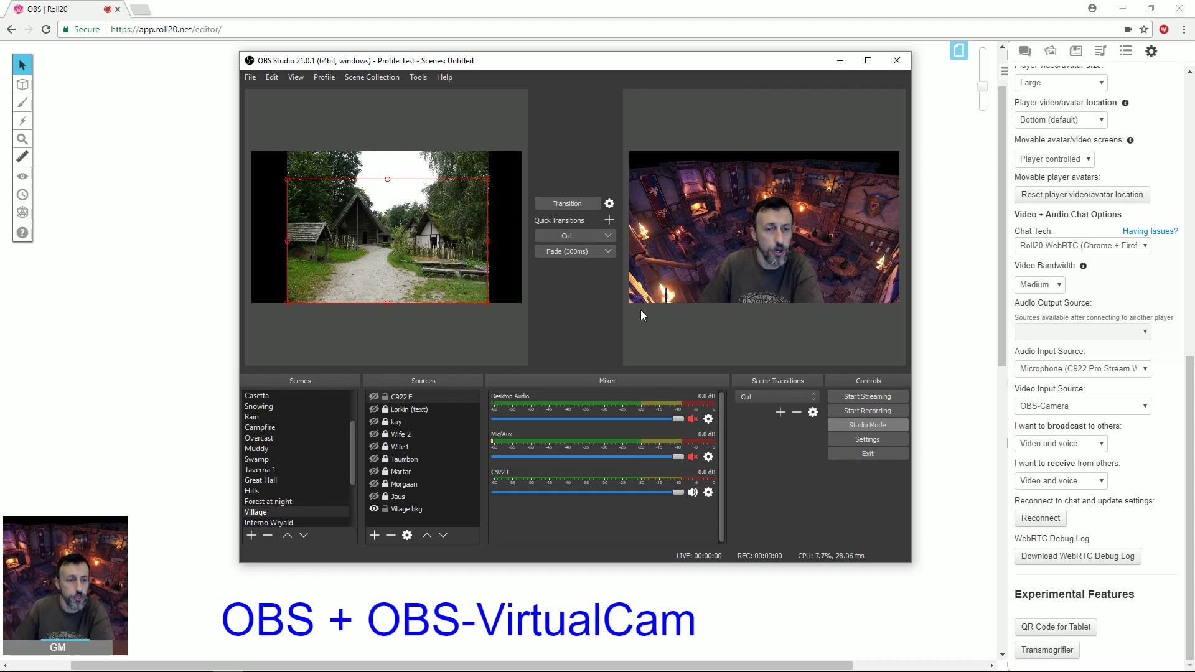
Put the Camino fireplace scene live via preview and Transition.
scroll(353, 455, "up", 2)
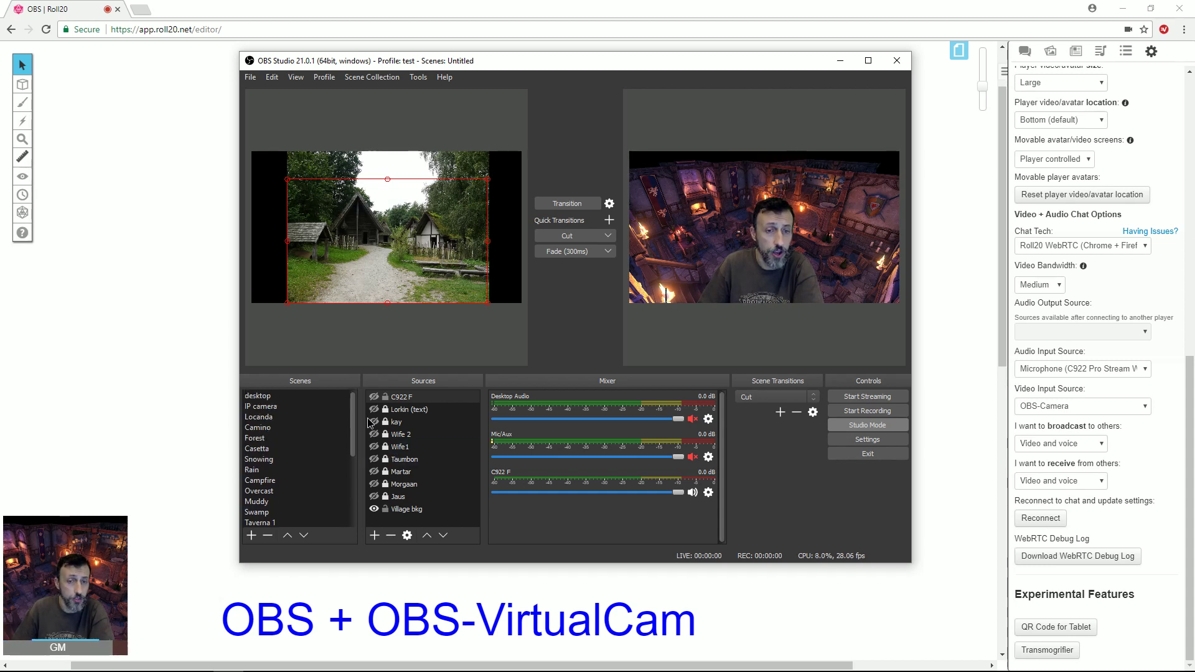
left_click(271, 428)
left_click(581, 206)
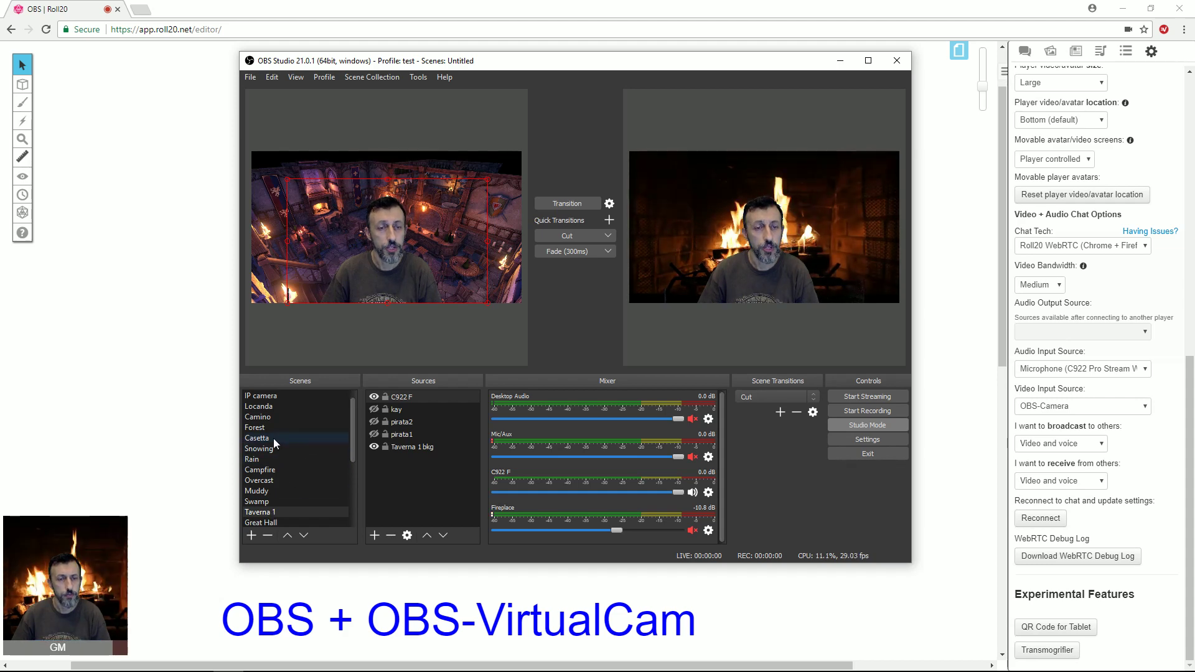
Preview the Snowing scene with the Kay 2 portrait and transition it live.
left_click(274, 417)
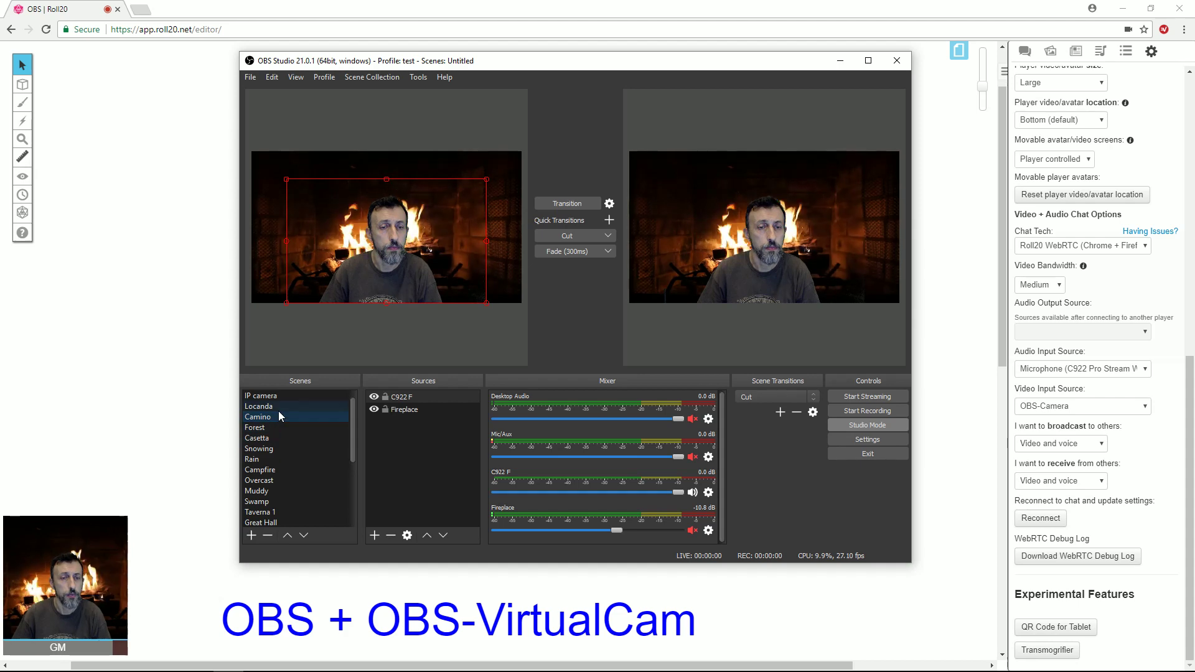
left_click(285, 448)
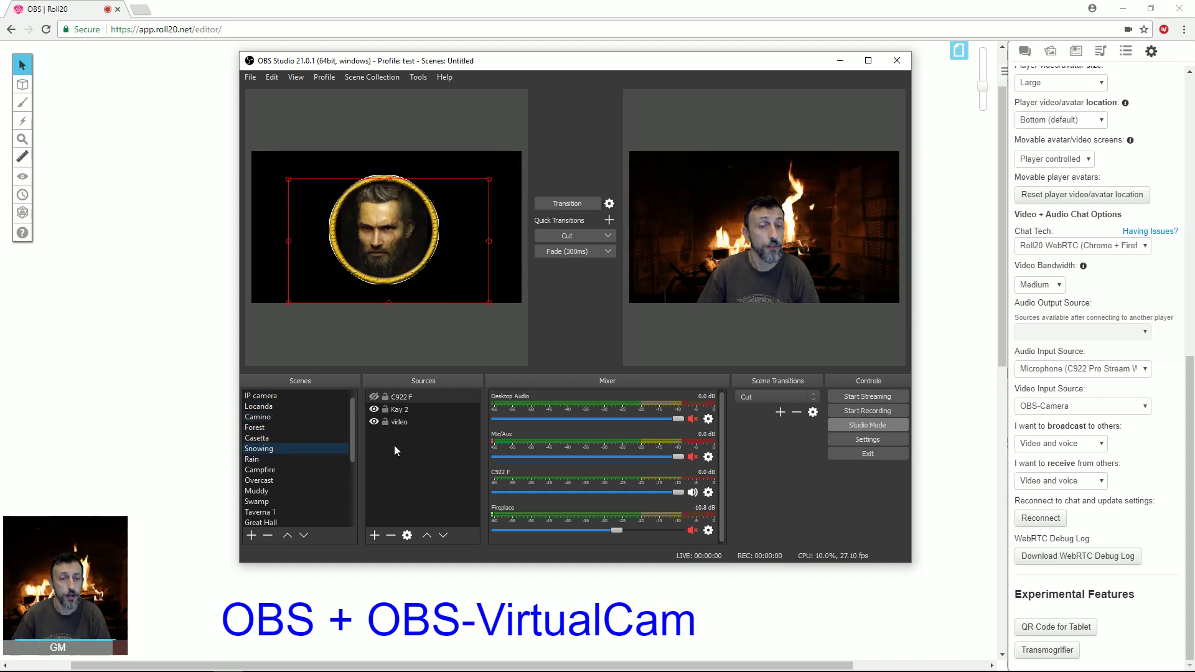
left_click(391, 409)
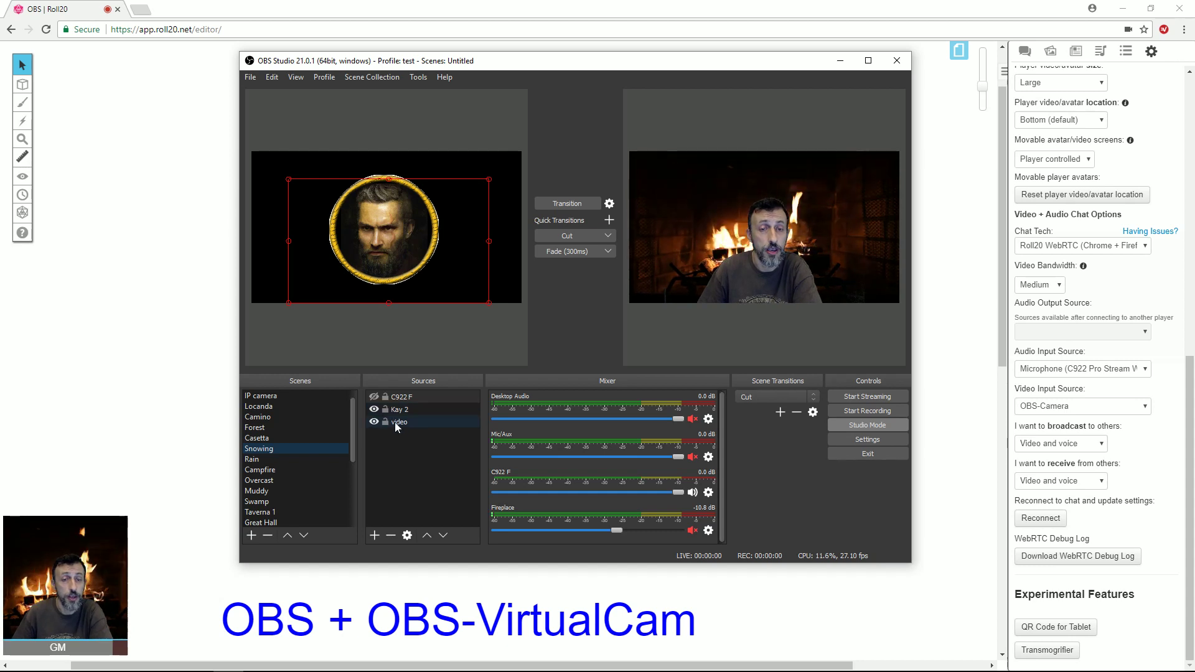
left_click(402, 424)
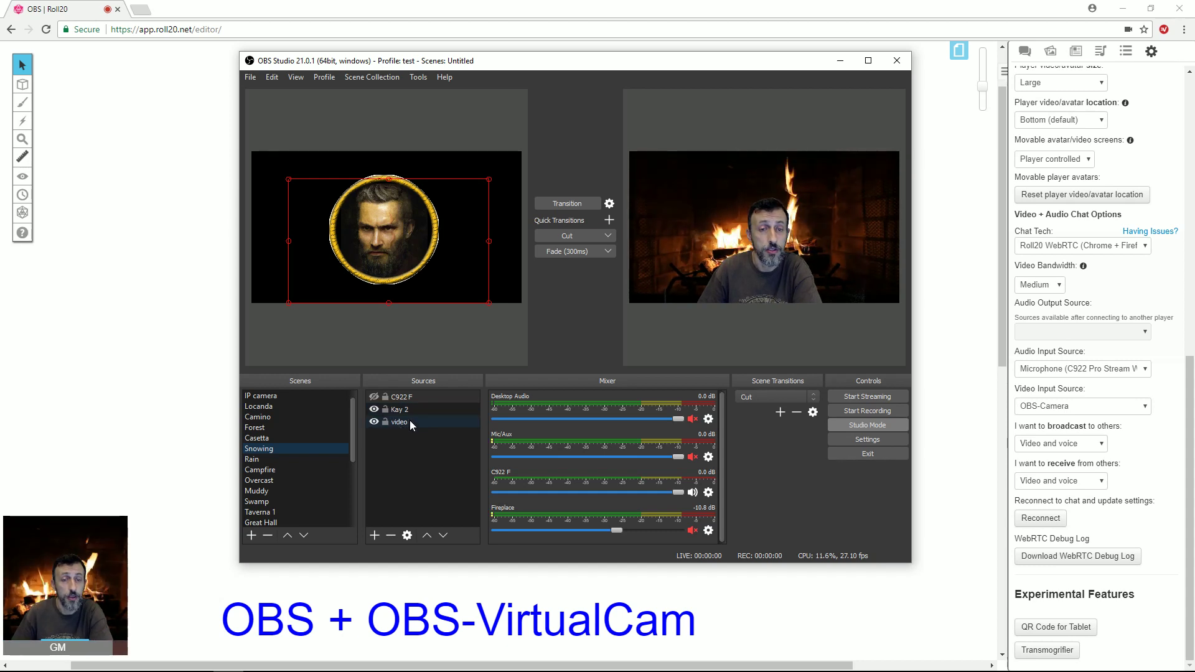
left_click(591, 202)
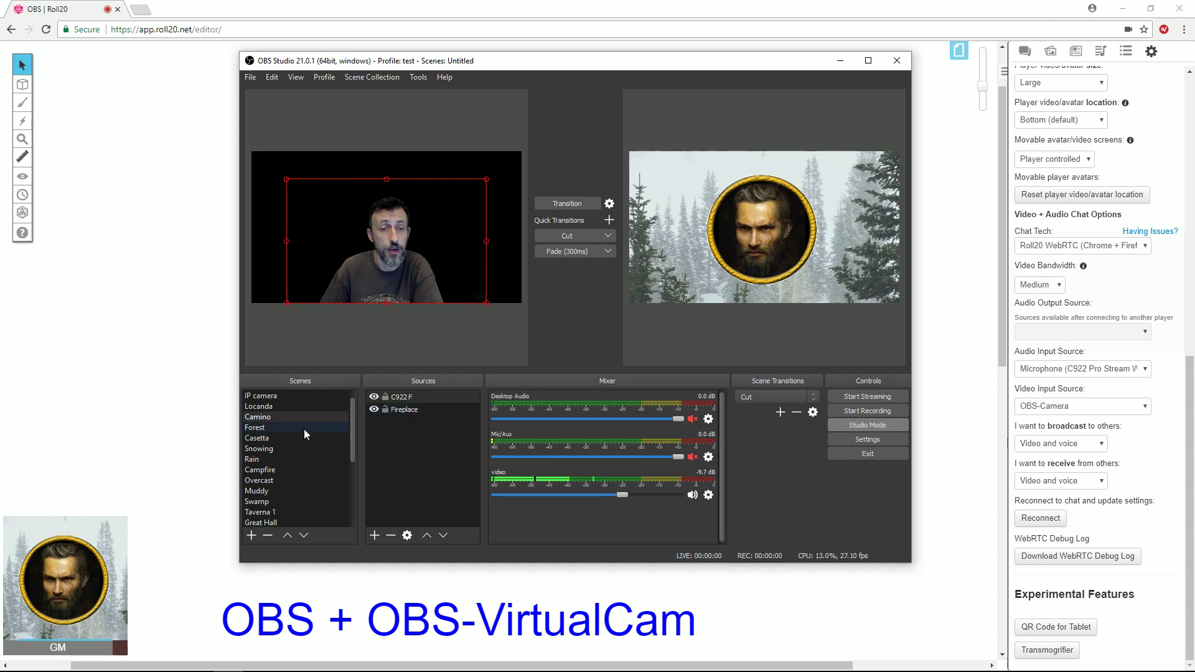
Hide the Kay 2 portrait in Snowing and transition the plain snowy forest live.
left_click(275, 448)
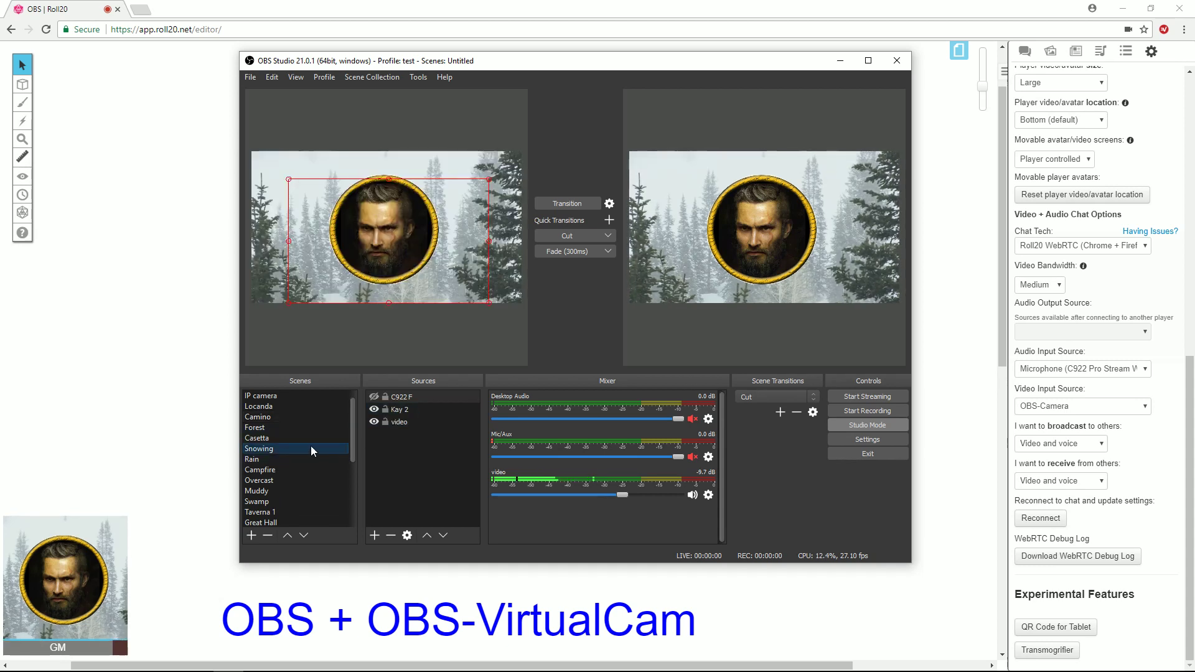
left_click(374, 409)
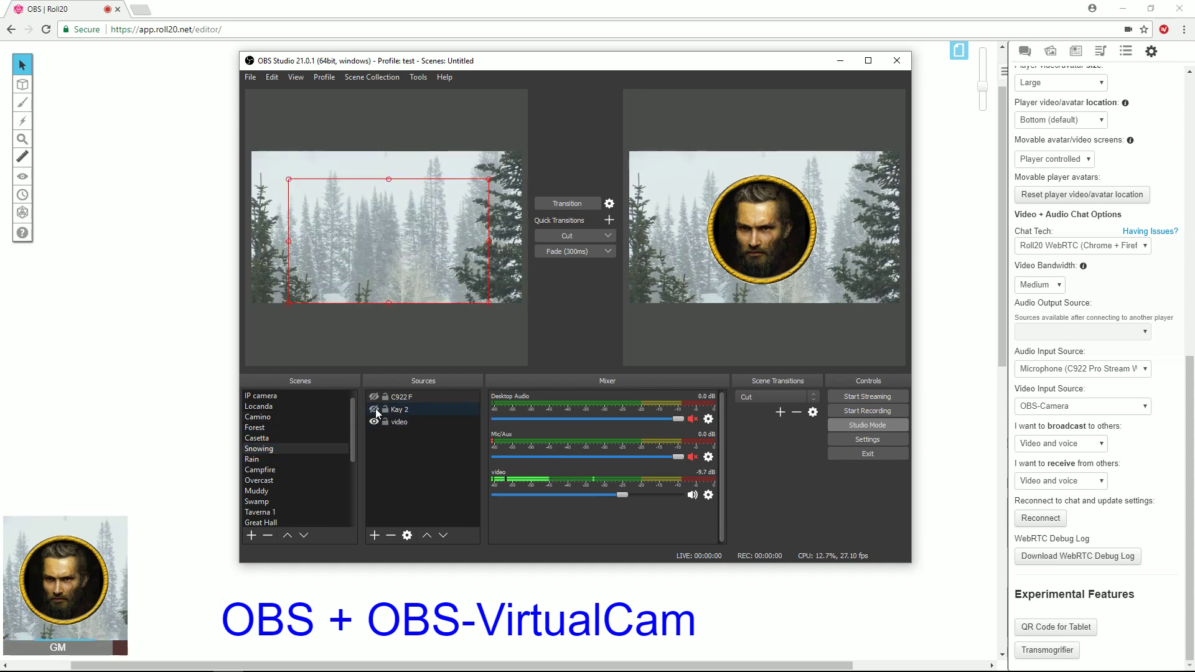
left_click(585, 204)
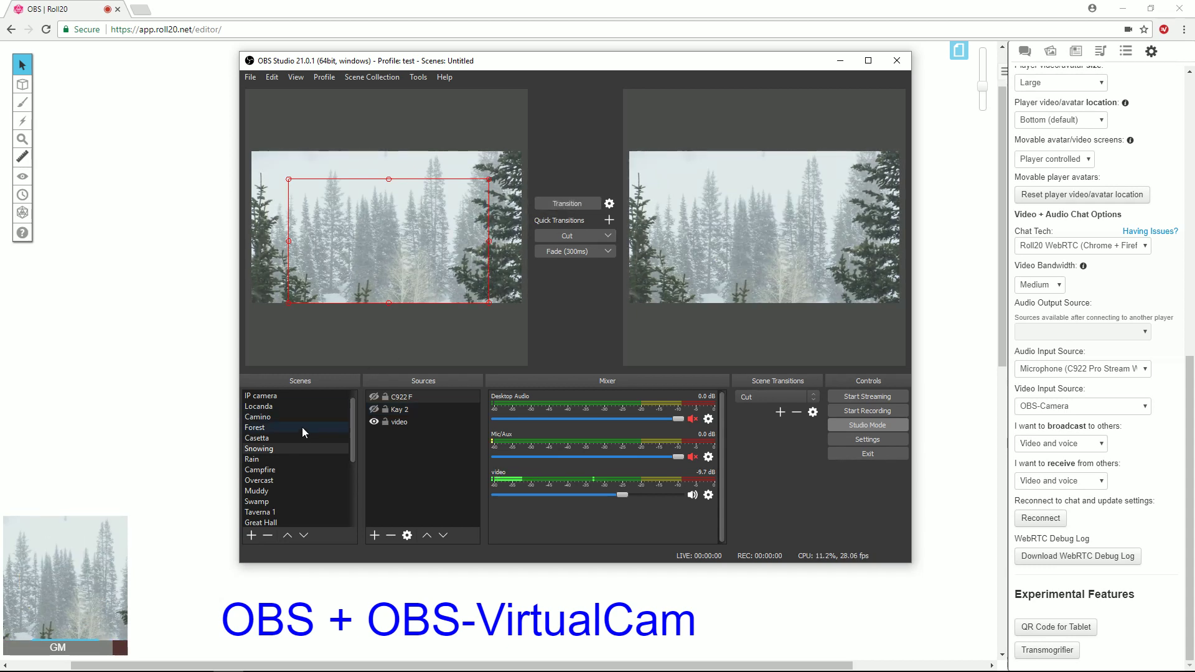
Transition the Locanda tavern scene live and load it back into the preview.
left_click(295, 407)
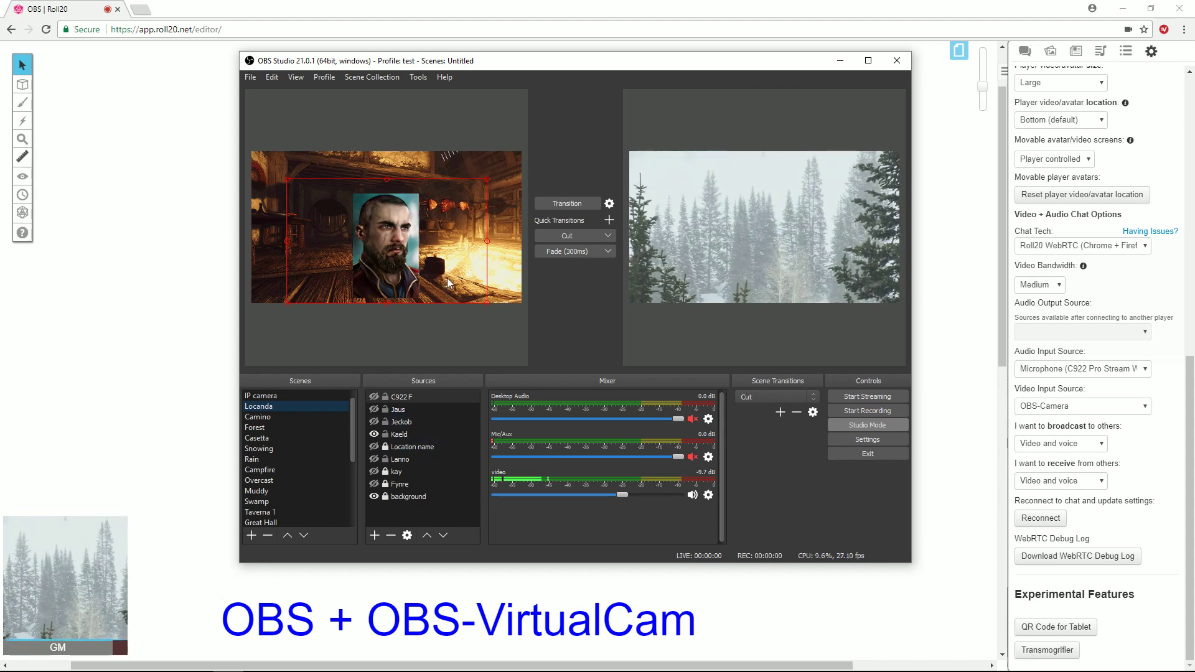
left_click(566, 200)
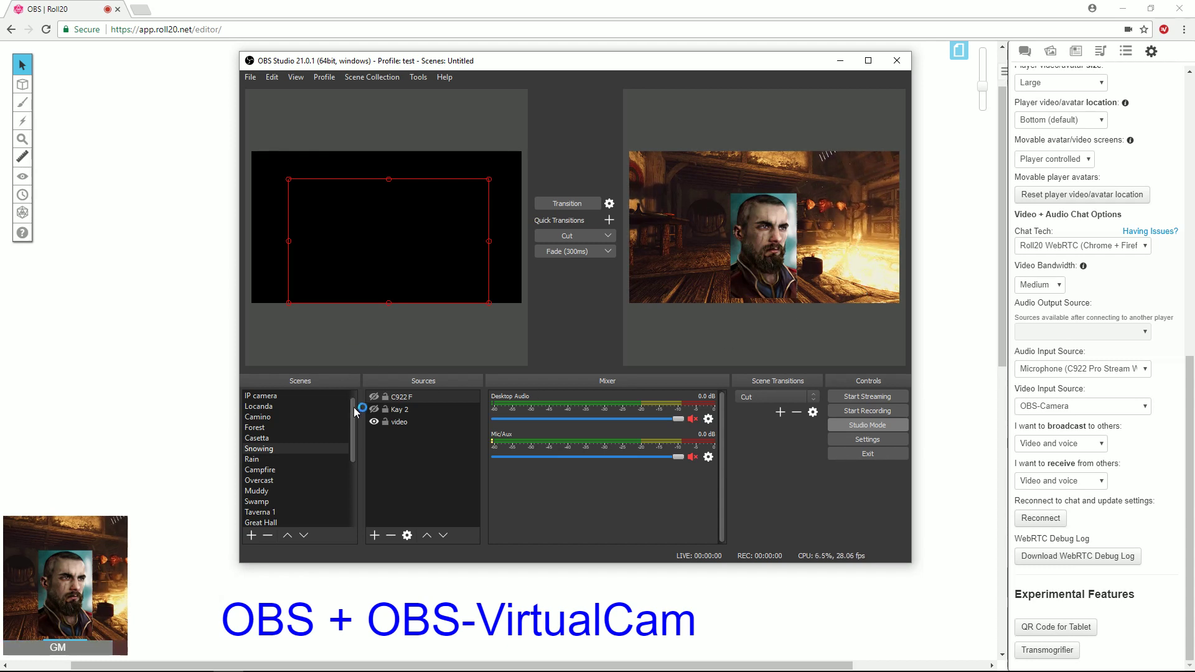
left_click(274, 405)
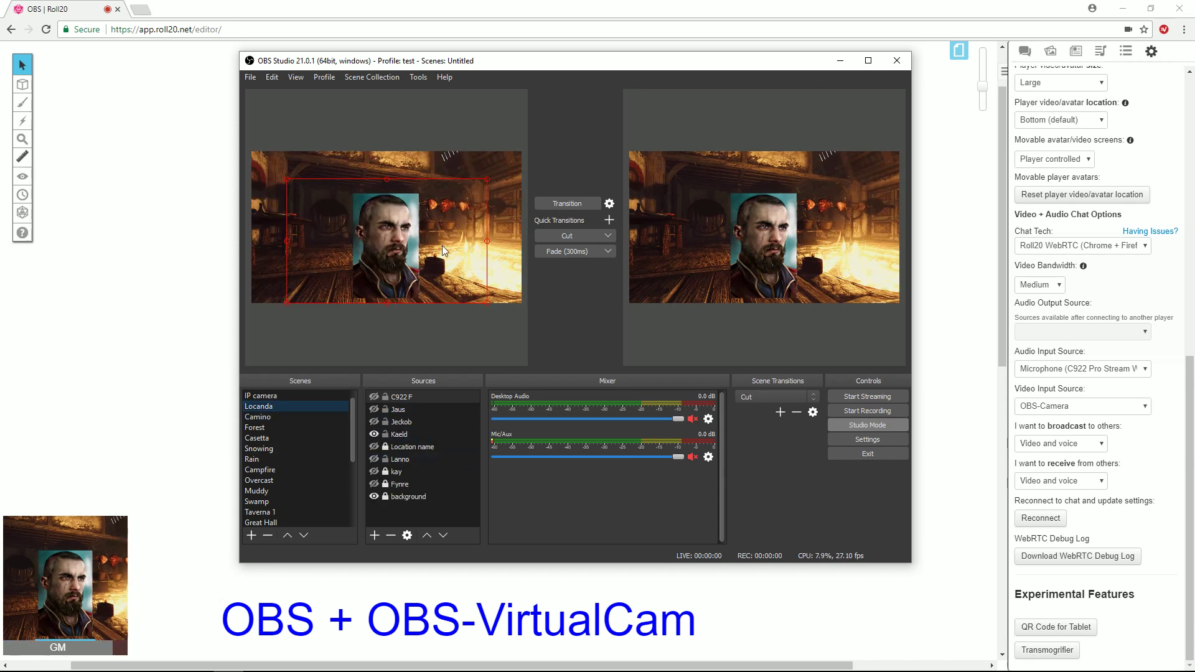
Toggle the Lanno, Kaeld and Jeckob portraits so the hooded Lanno shows, and send it live.
left_click(373, 458)
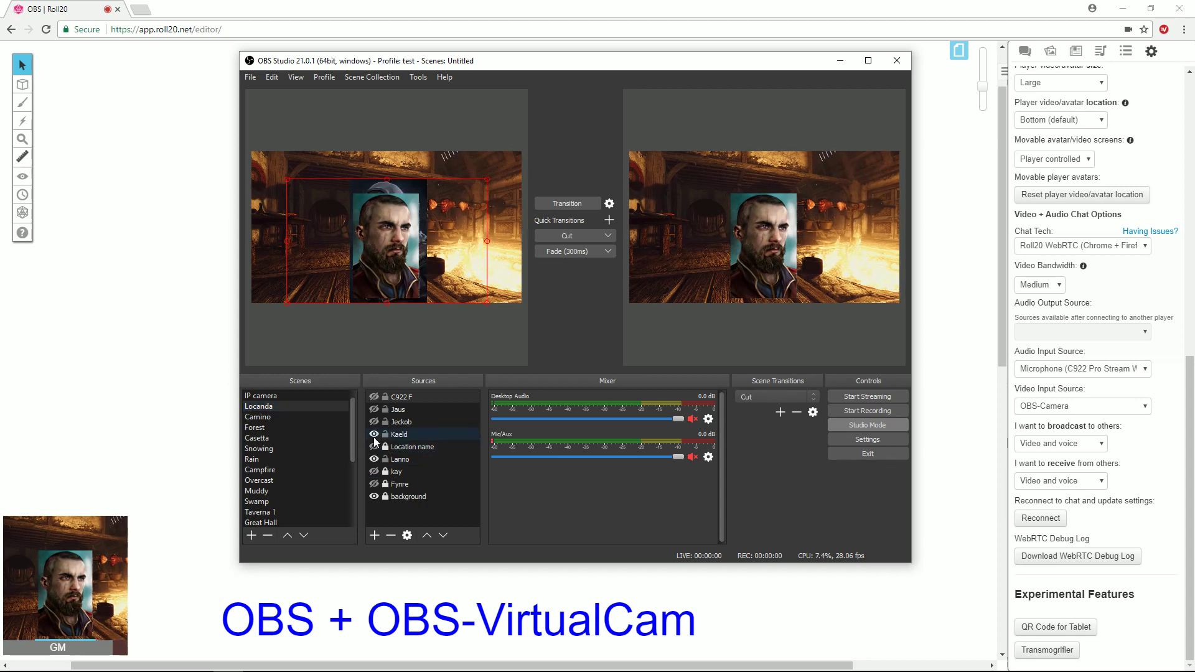
left_click(375, 435)
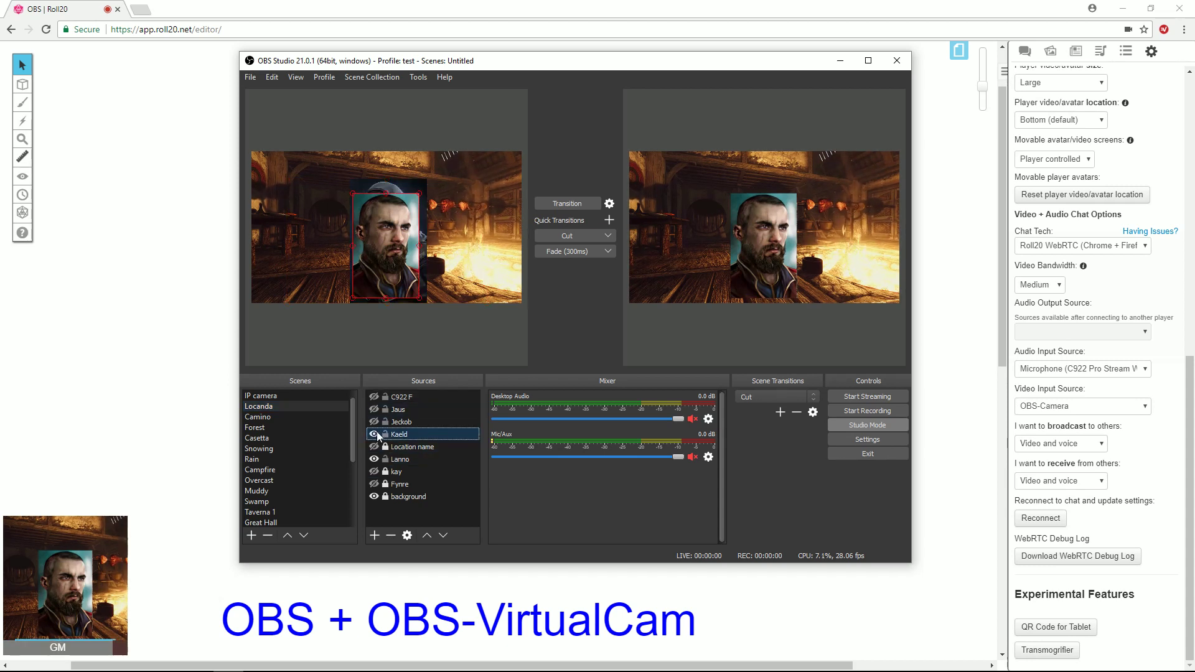
left_click(375, 421)
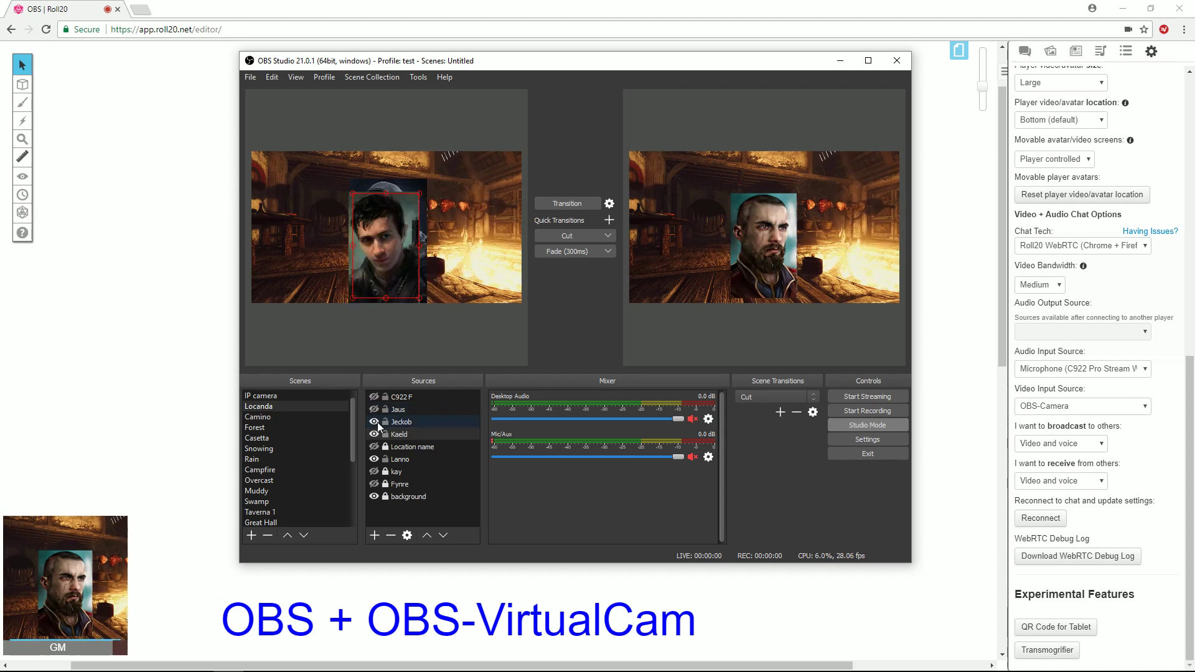
left_click(378, 424)
left_click(373, 422)
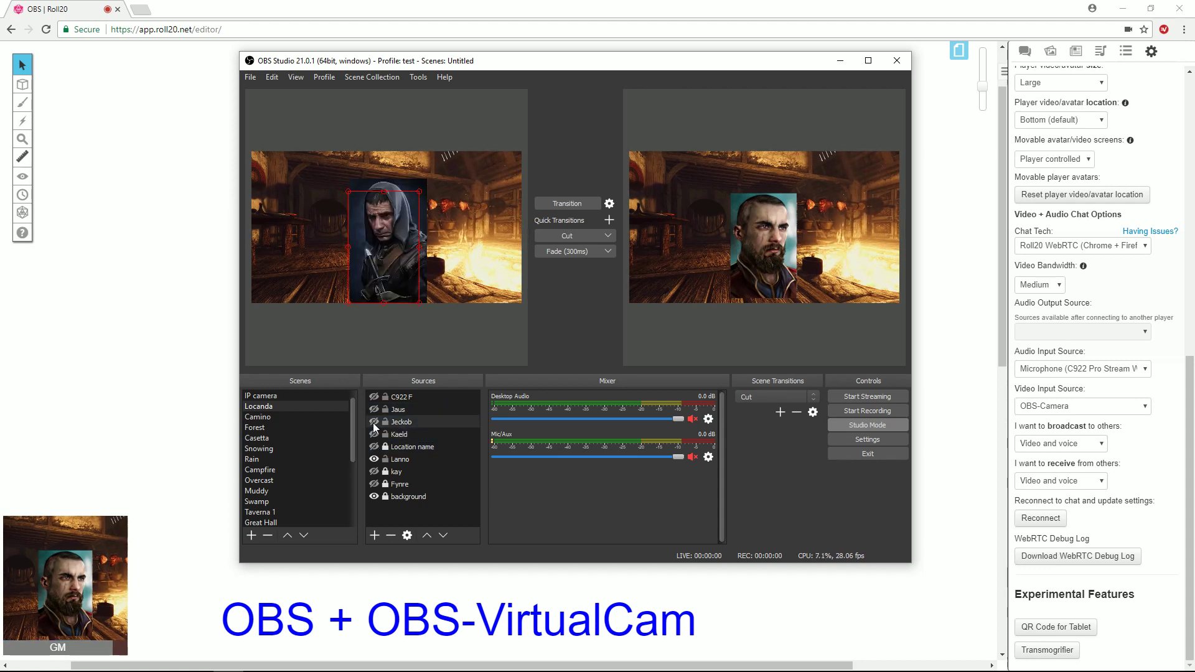
left_click(574, 204)
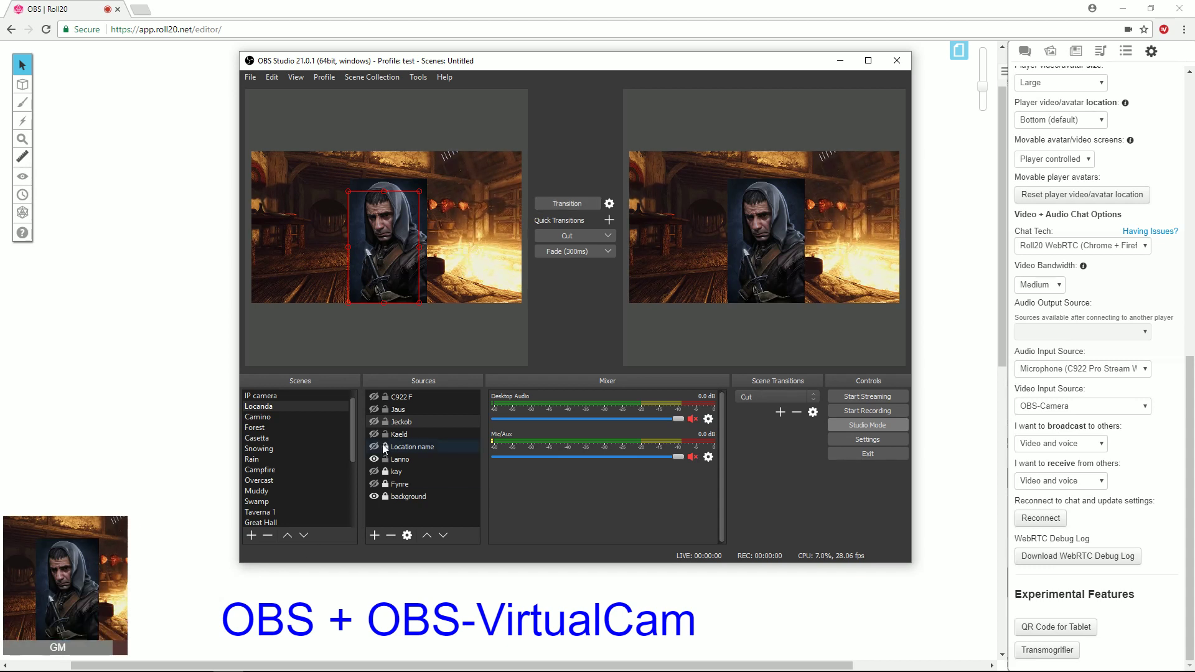
left_click(352, 439)
Transition the Swamp scene live, followed by the Campfire video scene.
left_click_drag(352, 434, 350, 489)
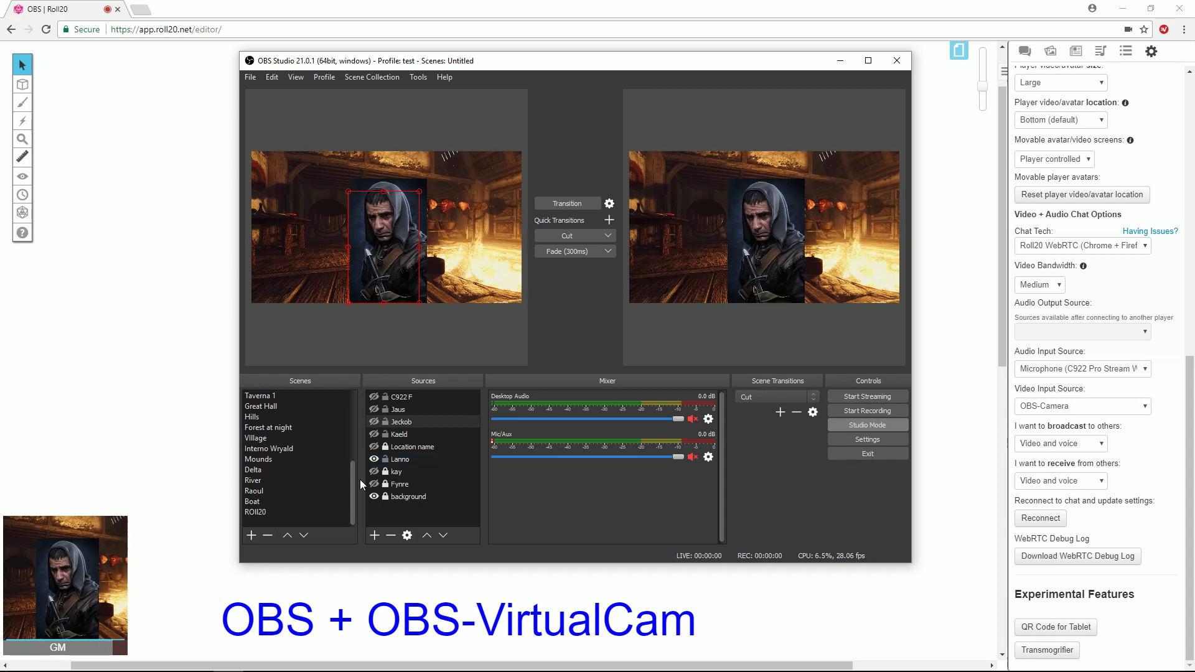
left_click_drag(356, 485, 358, 442)
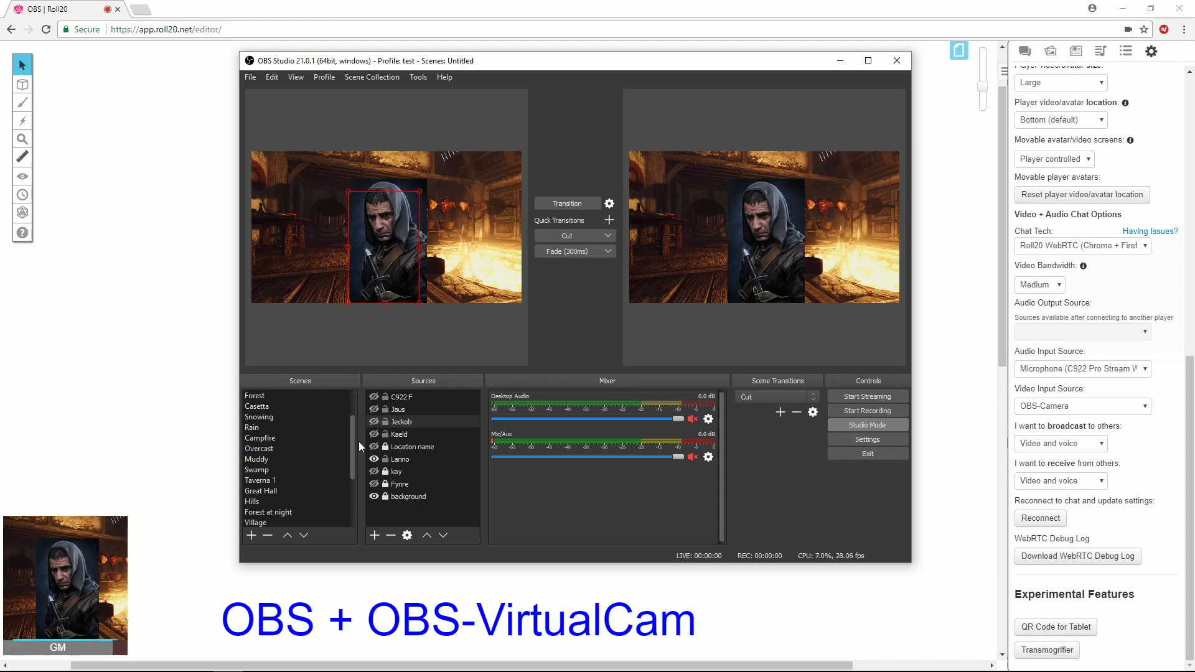
left_click(274, 471)
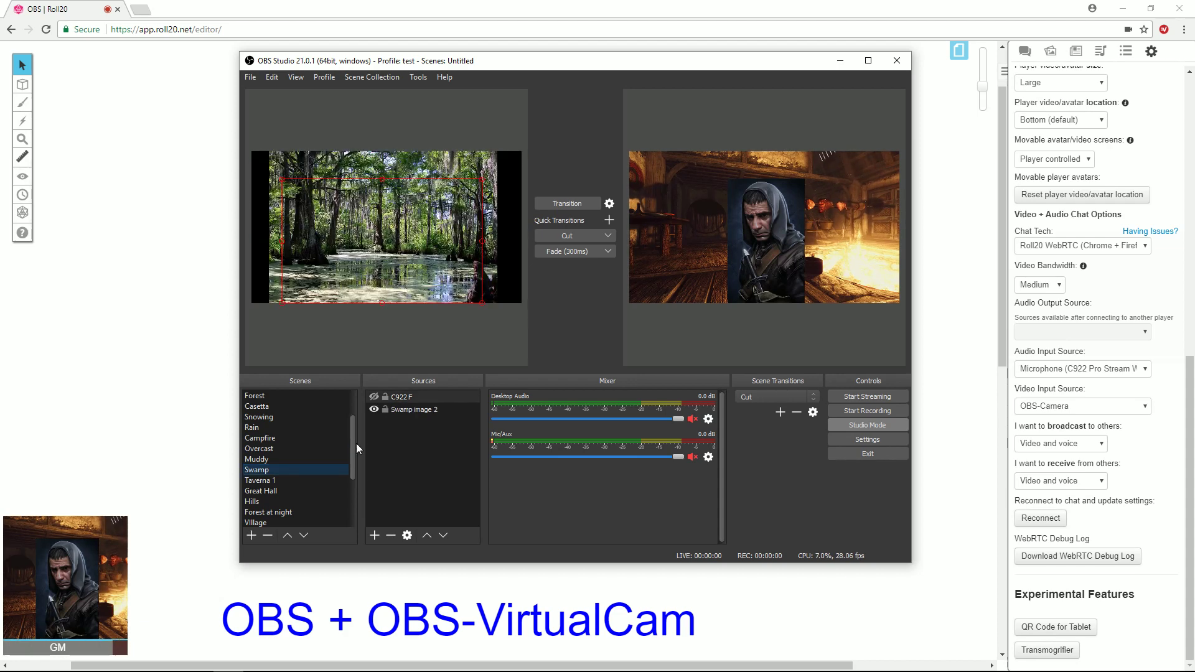
left_click(573, 208)
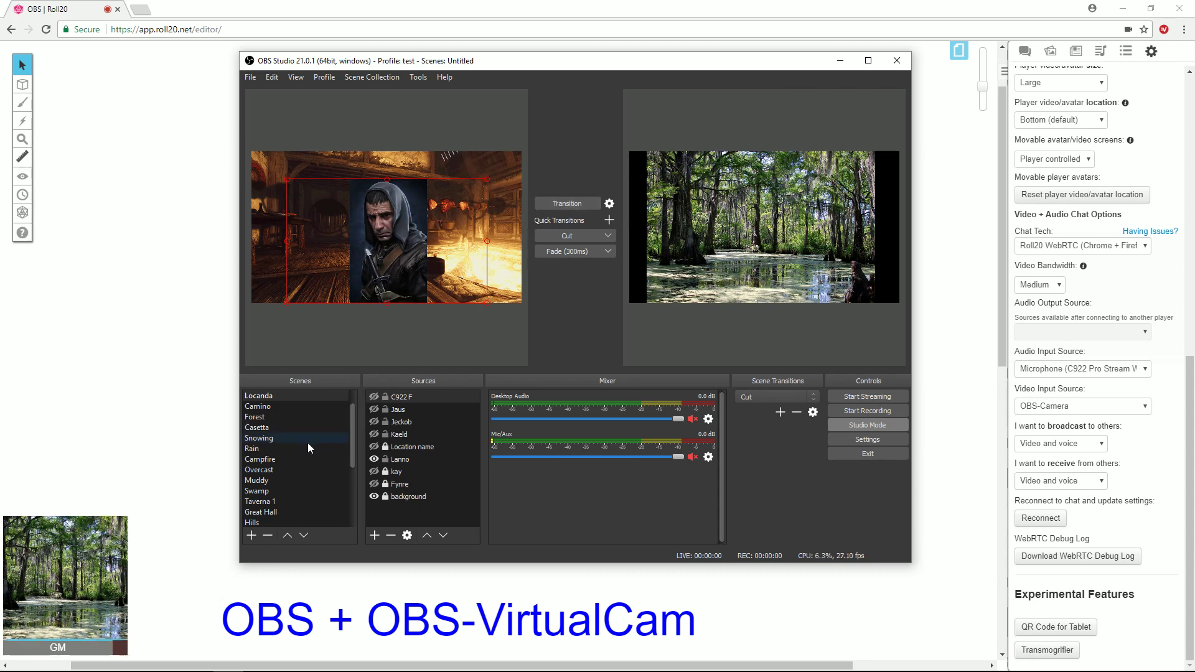
left_click(289, 459)
left_click(569, 203)
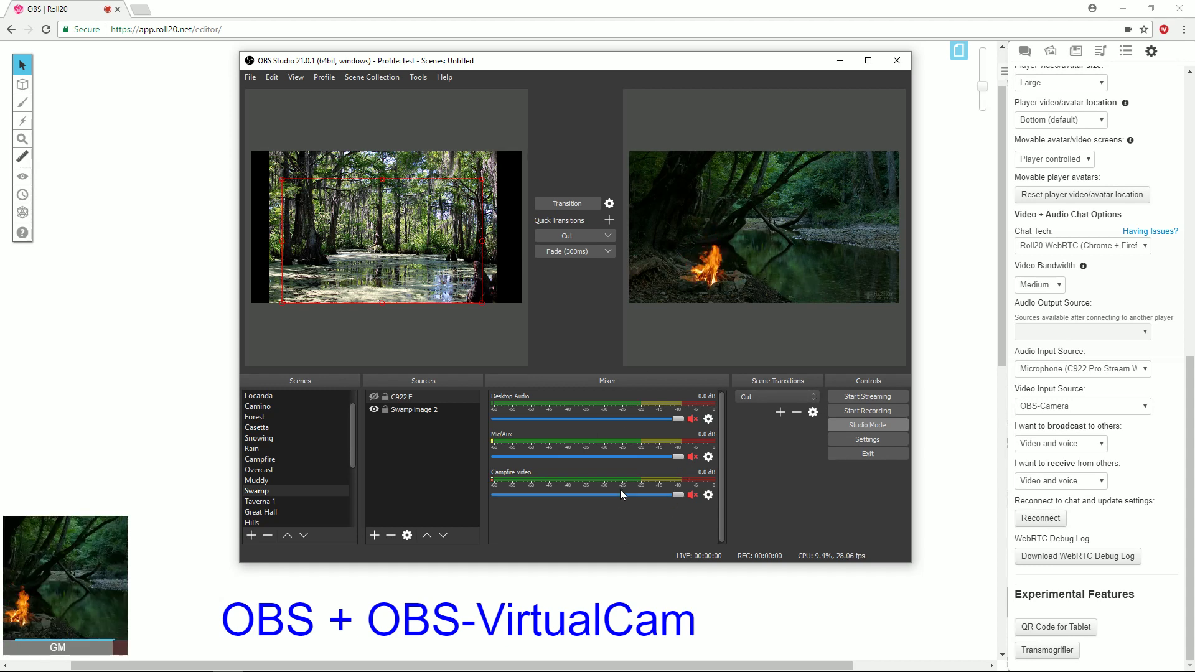
Open the Roll20 Jukebox and play the 'Campfire by Tarius' track.
left_click(1107, 54)
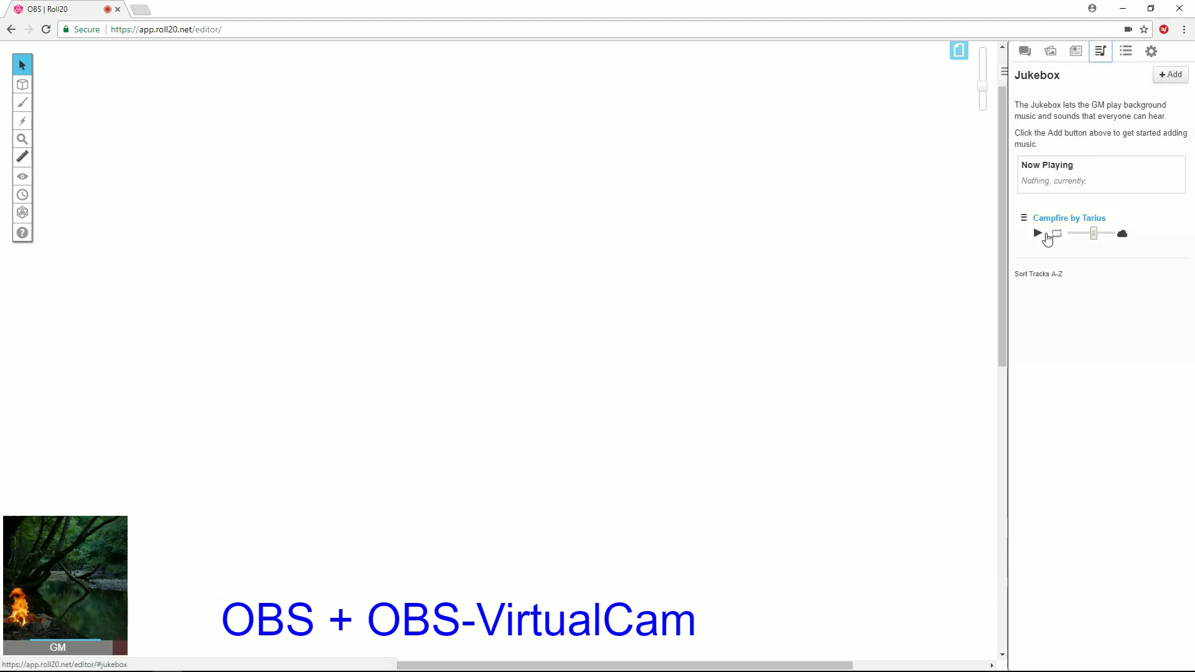
left_click(1037, 233)
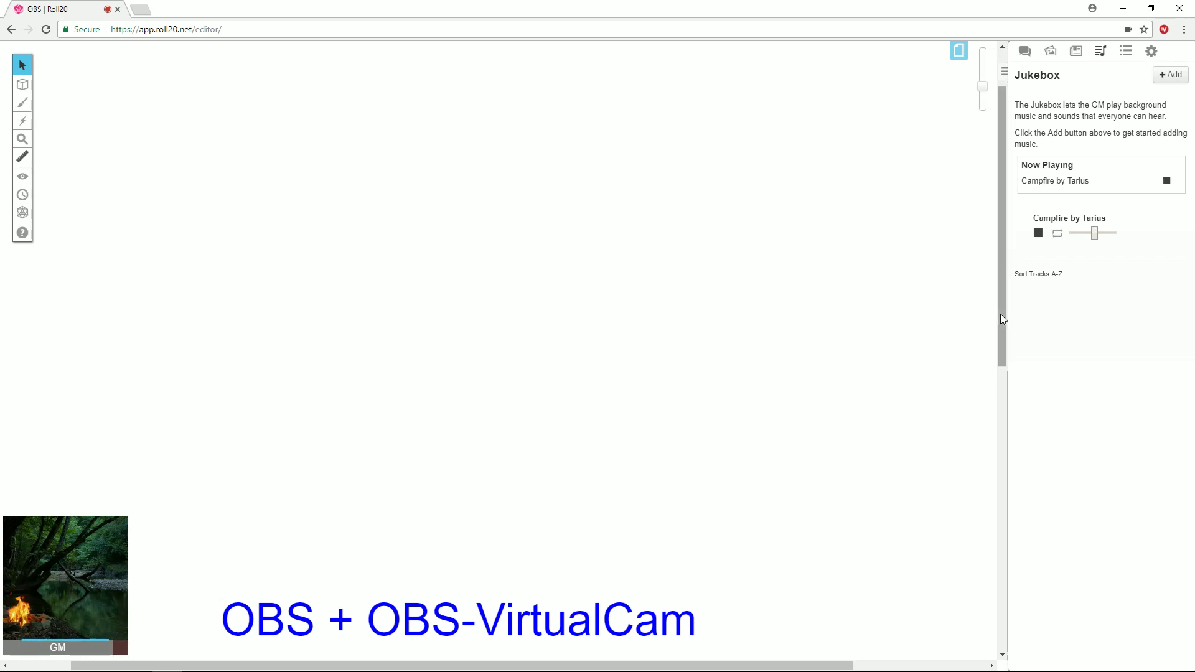
Switch back to the OBS Studio window from the Windows taskbar.
left_click(229, 659)
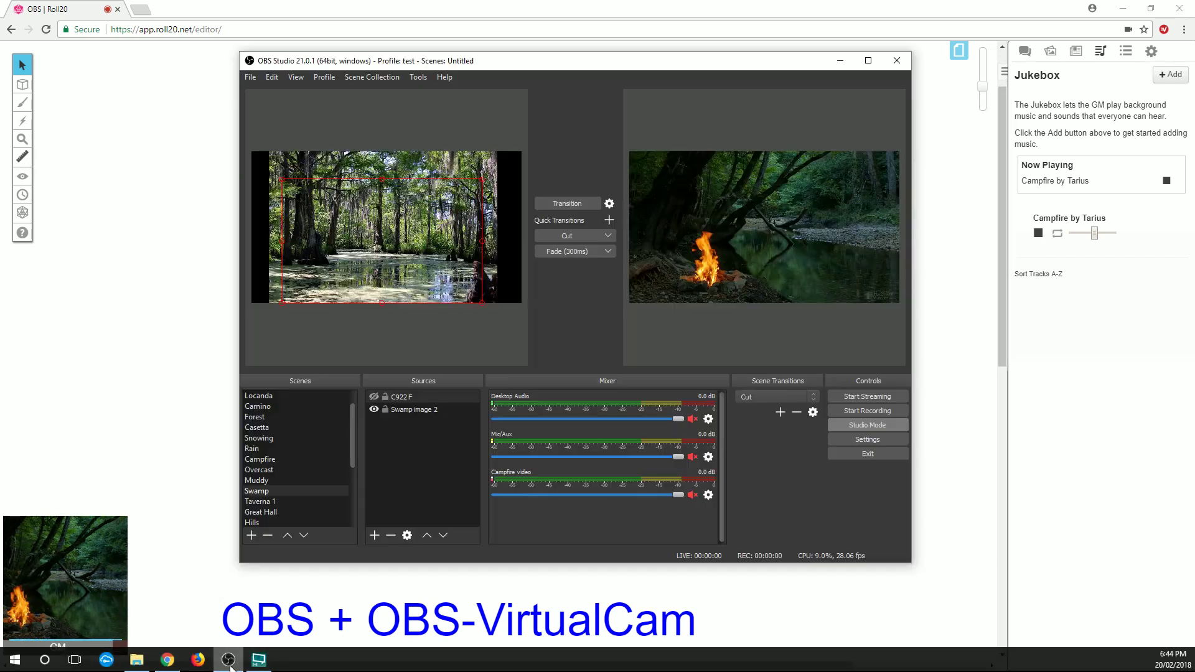